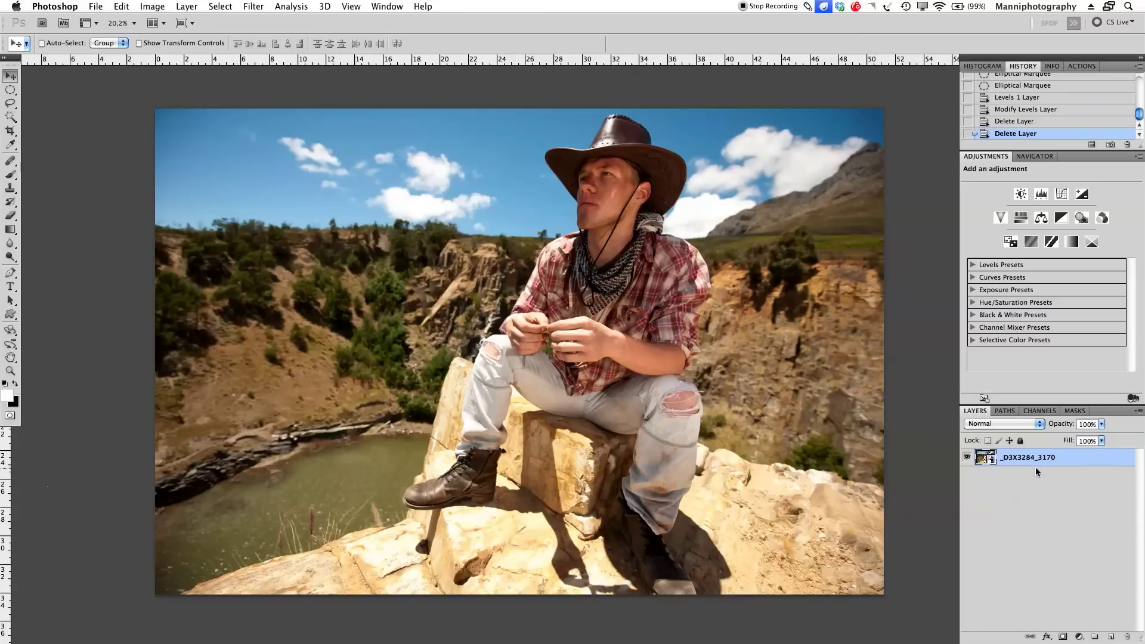
Duplicate the cowboy photo layer to create _D3X3284_3170 copy
key("super+j")
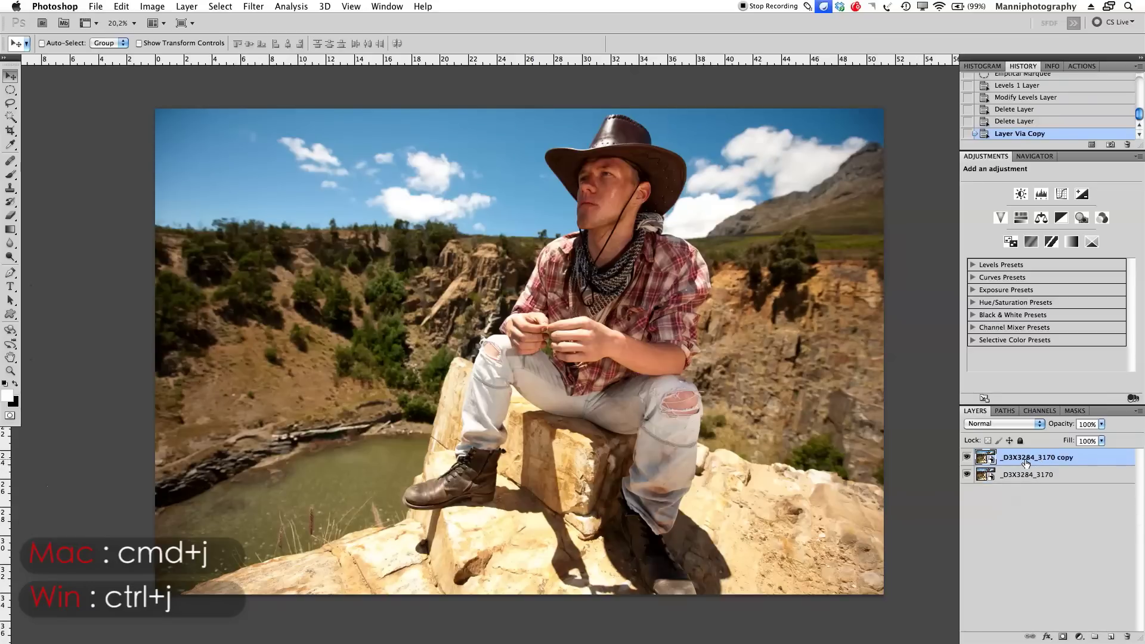
Rasterize the copied photo layer and rename it 'retouch'
right_click(1028, 460)
left_click(1031, 462)
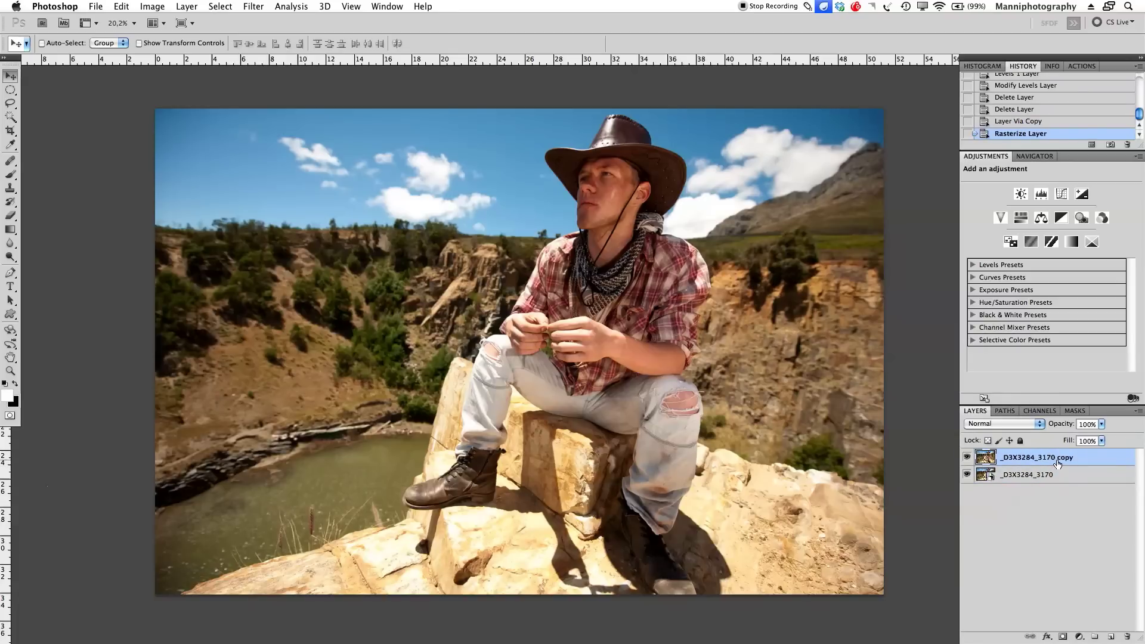
double_click(1067, 458)
key("BackSpace")
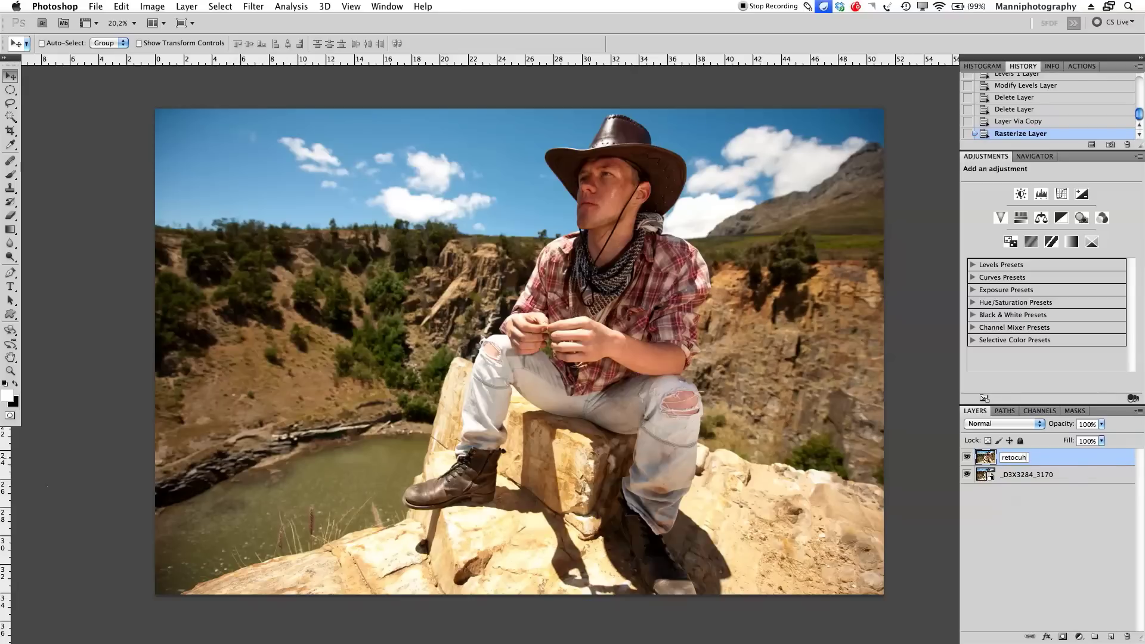
key("BackSpace")
type("uch")
key("Return")
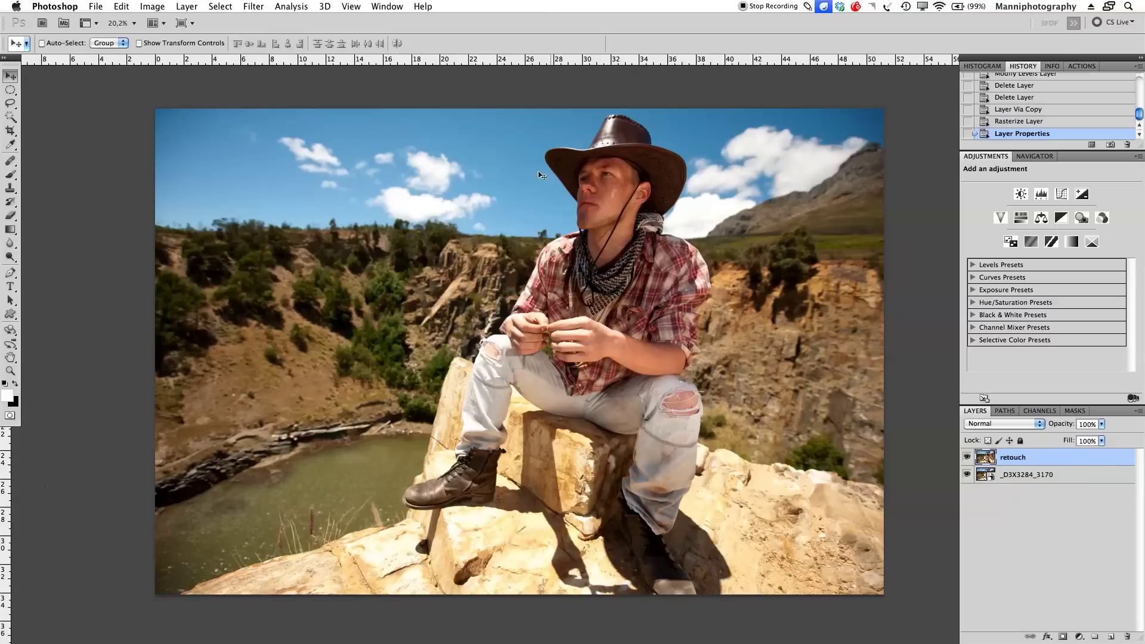
left_click(11, 90)
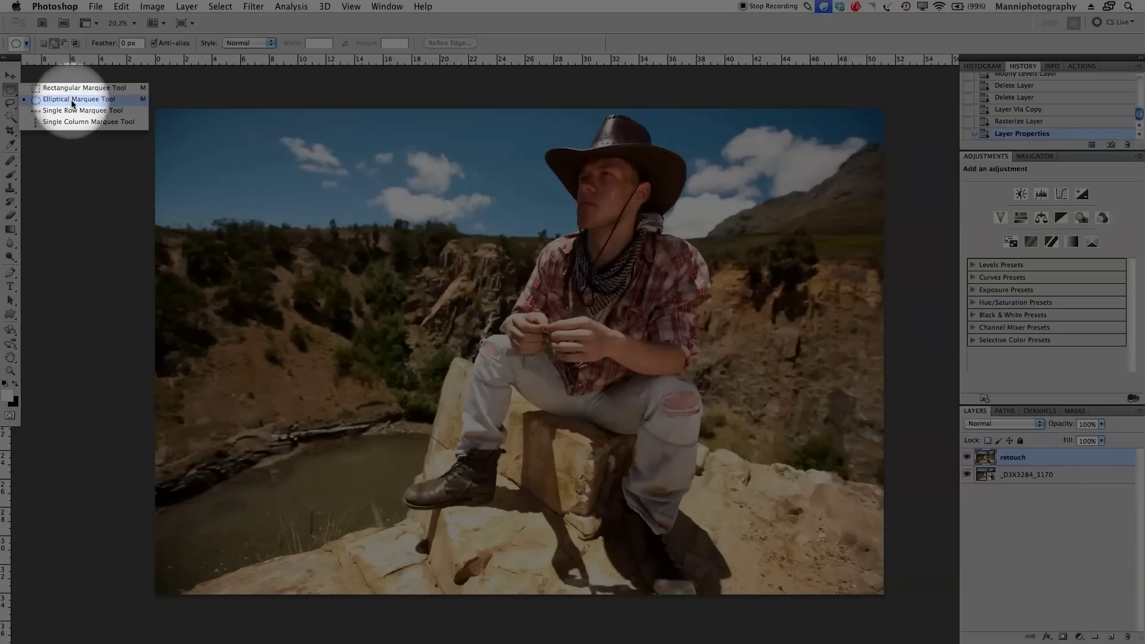
Draw a large elliptical marquee around the seated cowboy and the rock beneath him
left_click(73, 99)
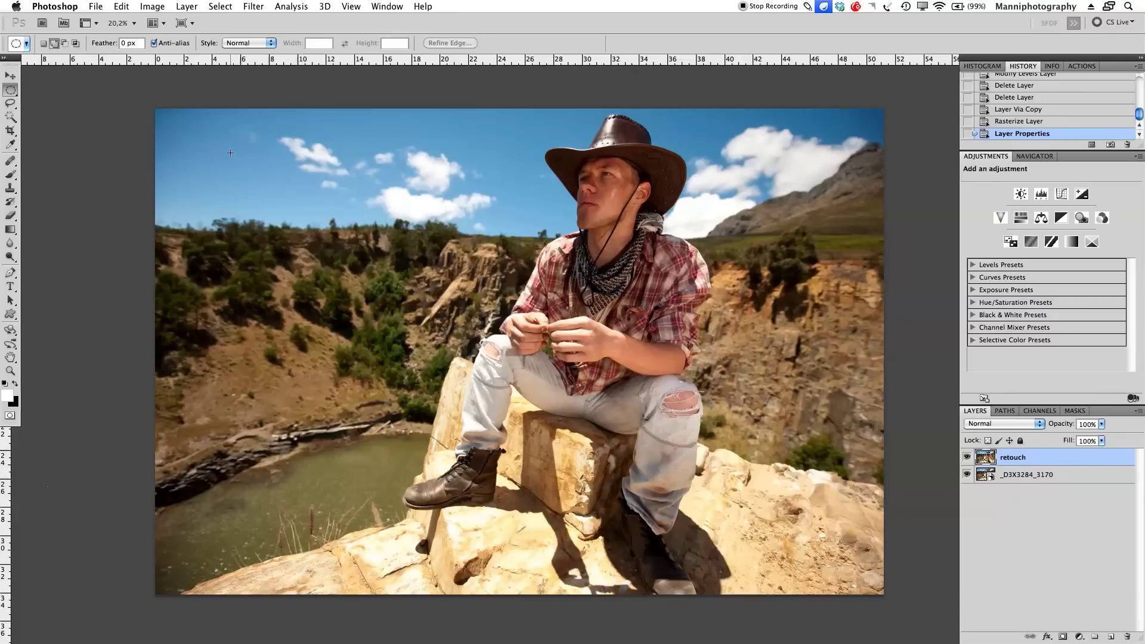
left_click_drag(283, 176, 371, 248)
left_click_drag(610, 433, 692, 486)
left_click_drag(820, 540, 801, 524)
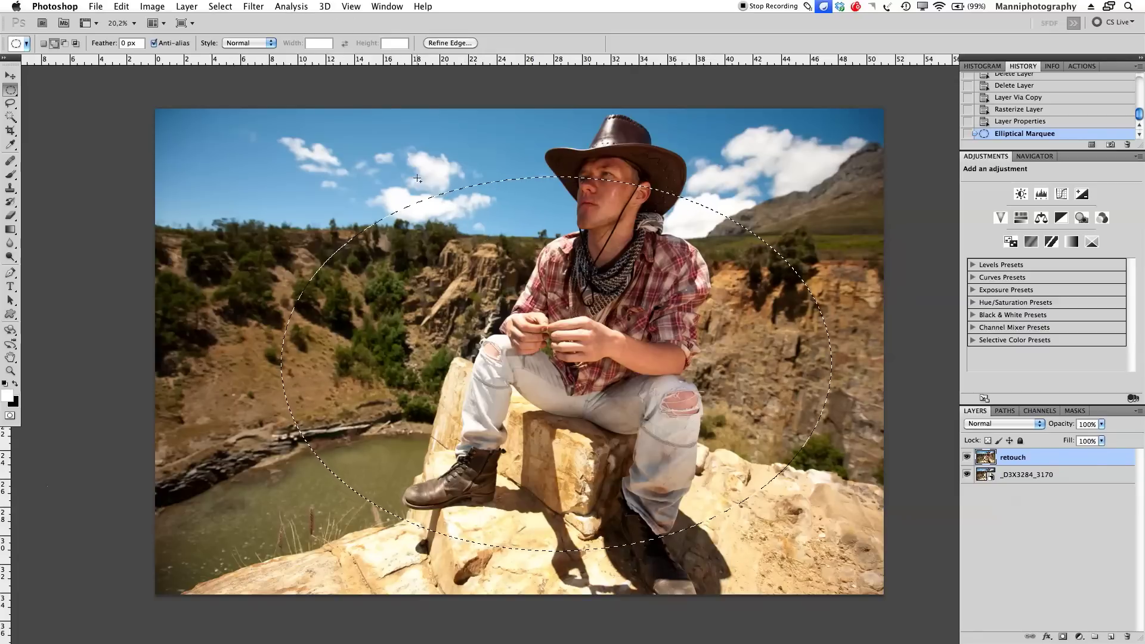
Feather the oval selection with a 250-pixel radius via Select > Modify > Feather
left_click(291, 6)
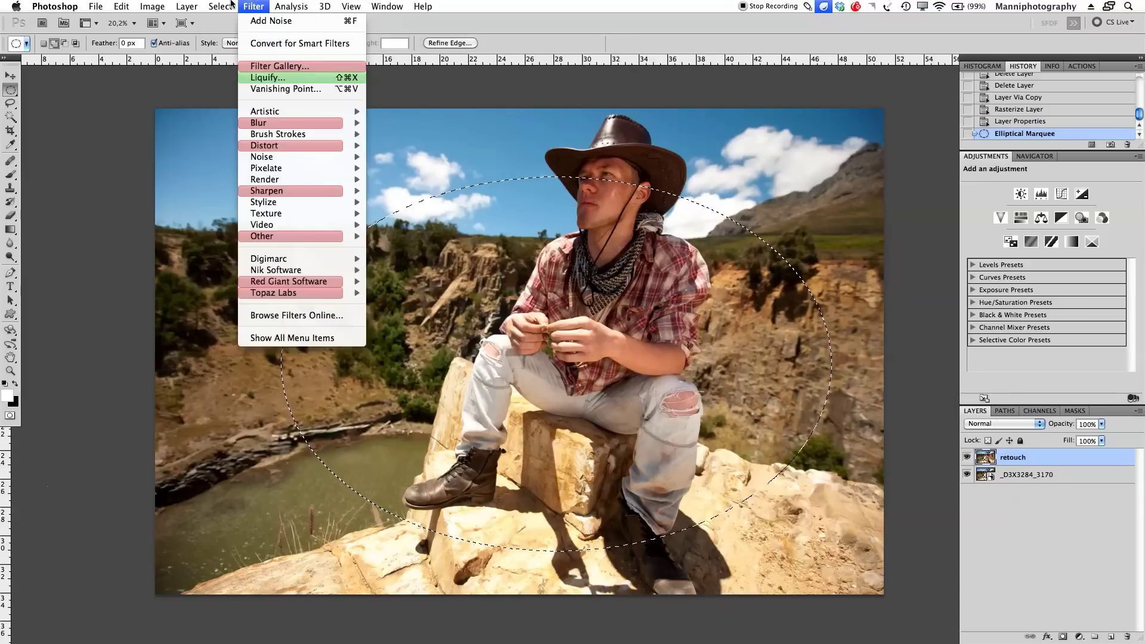
mouse_move(232, 6)
mouse_move(253, 158)
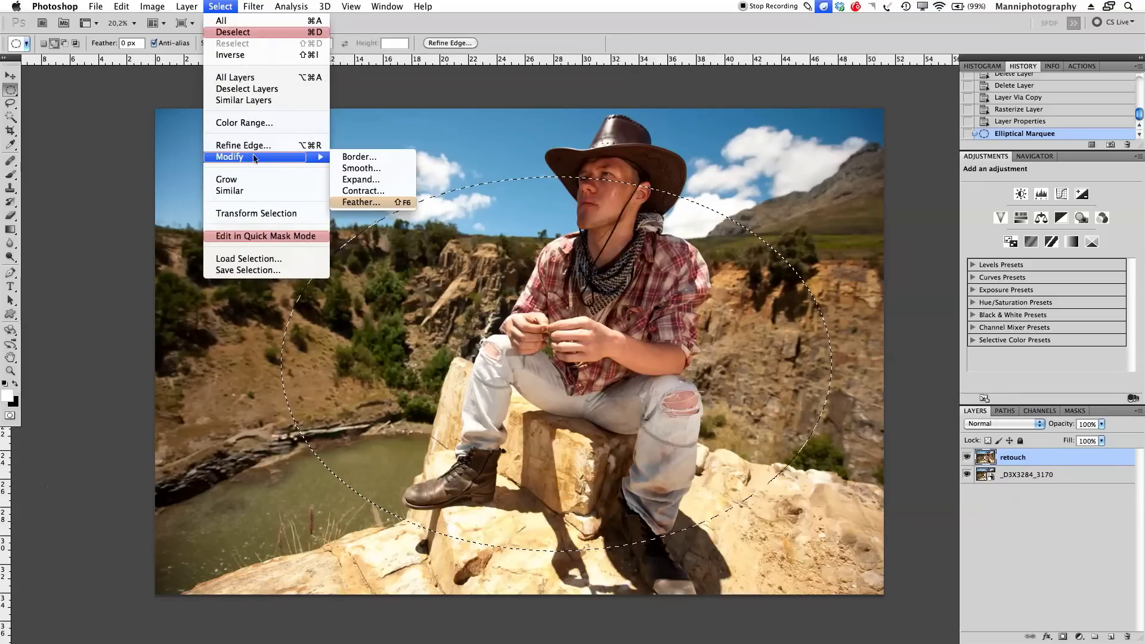
left_click(356, 203)
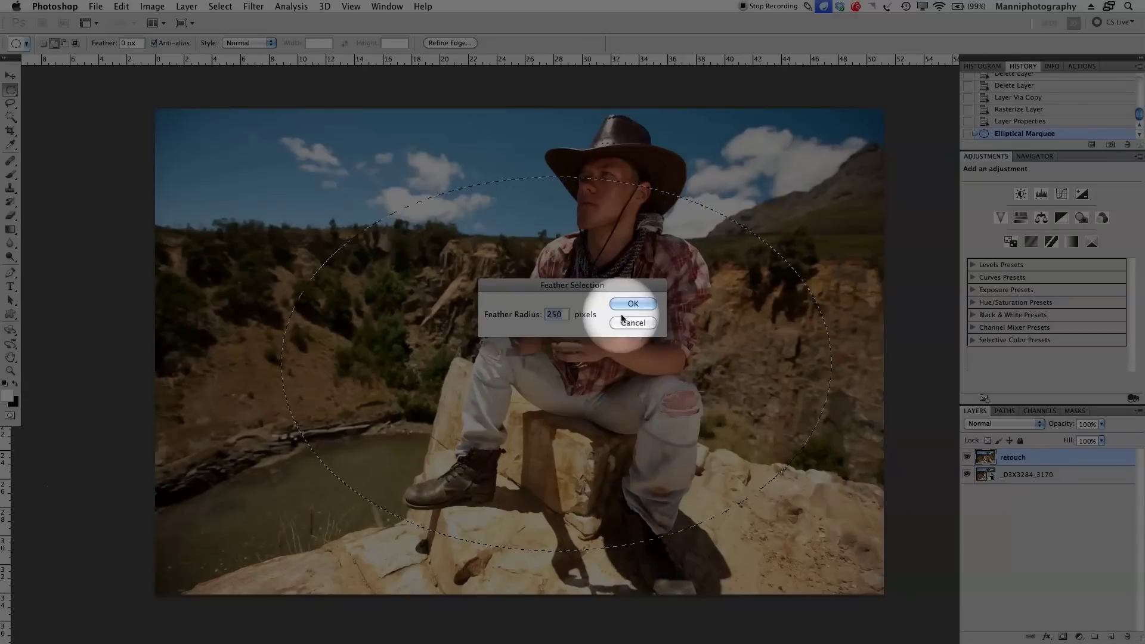
left_click(622, 320)
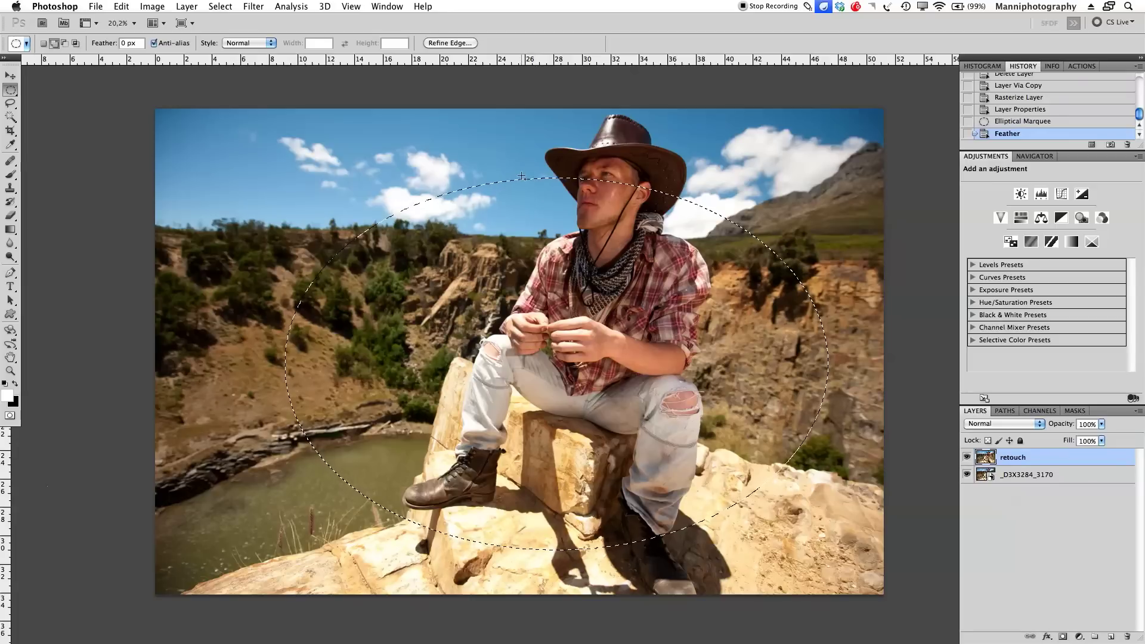
left_click(253, 6)
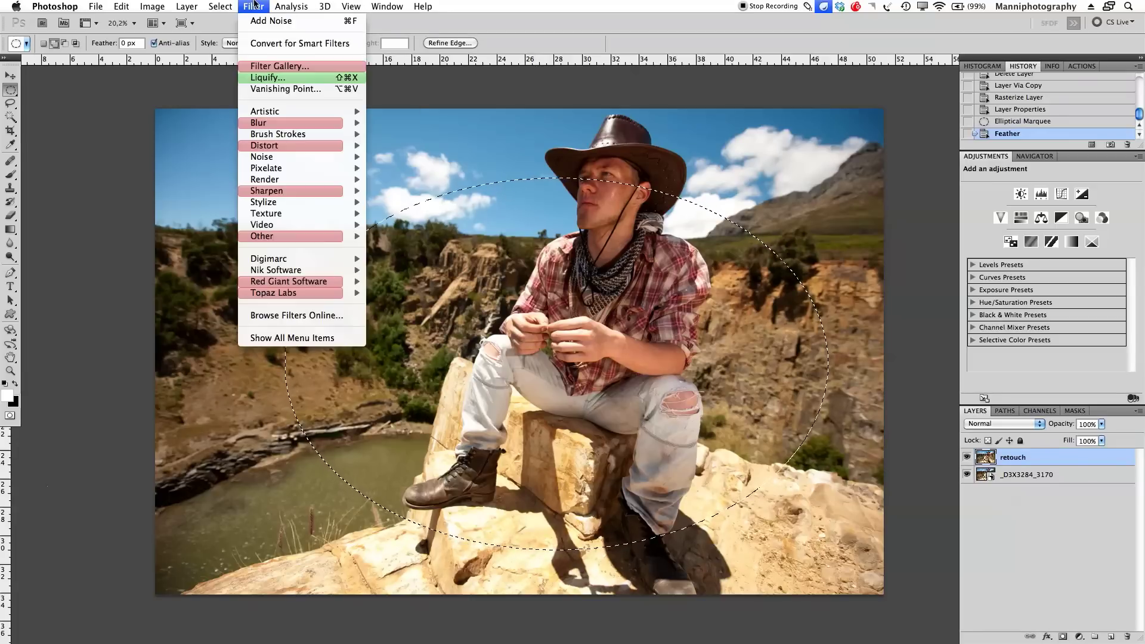
mouse_move(220, 6)
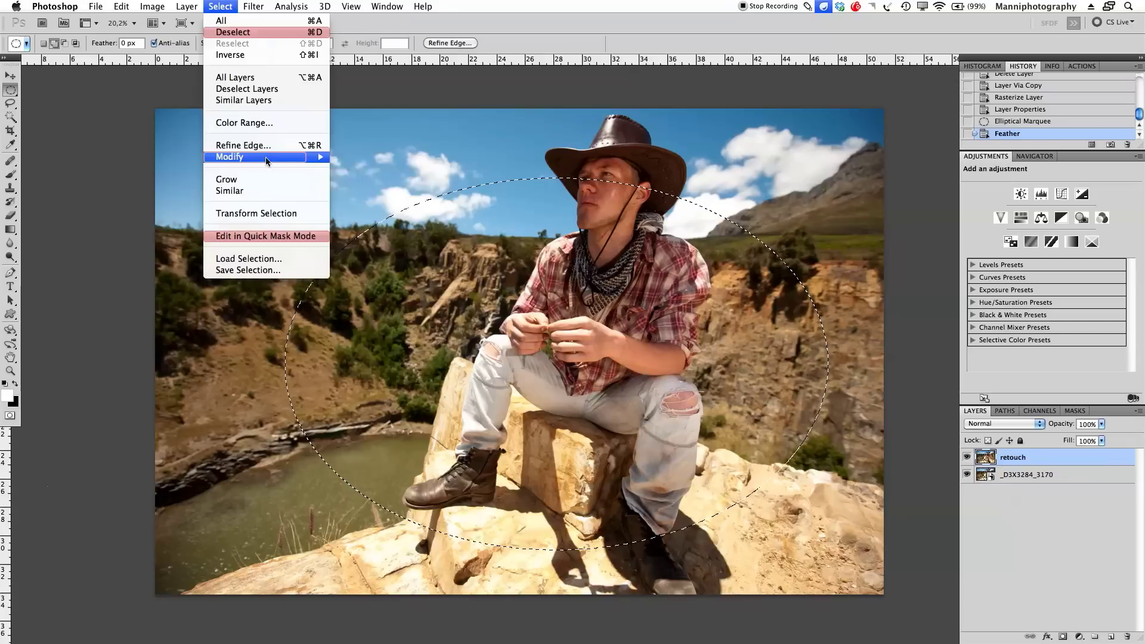
mouse_move(268, 156)
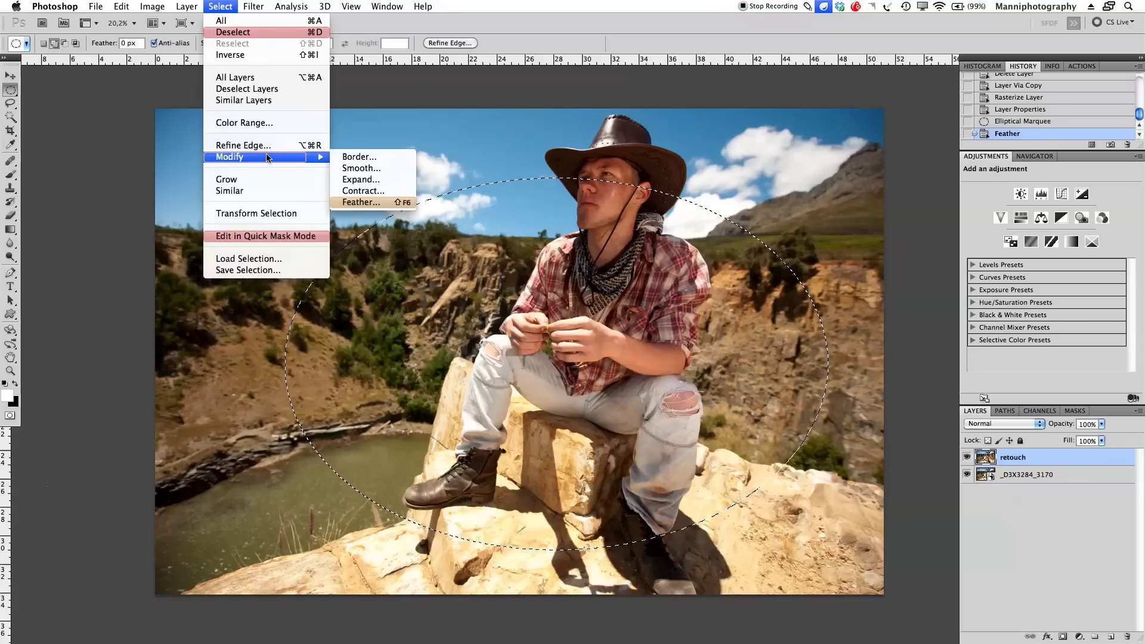
left_click(381, 205)
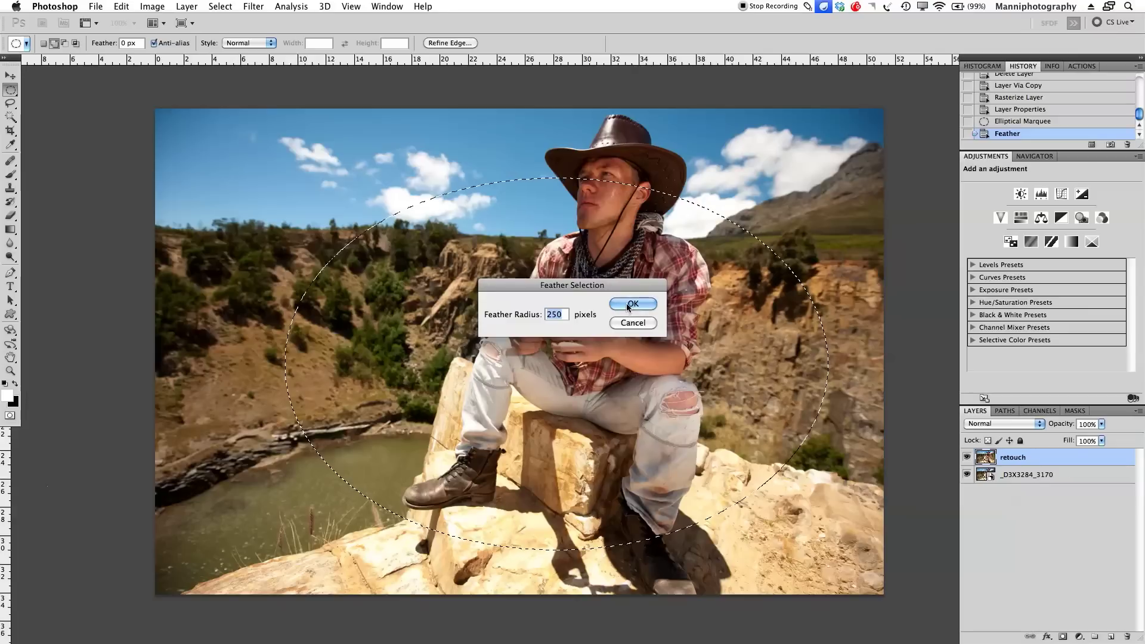
left_click(633, 303)
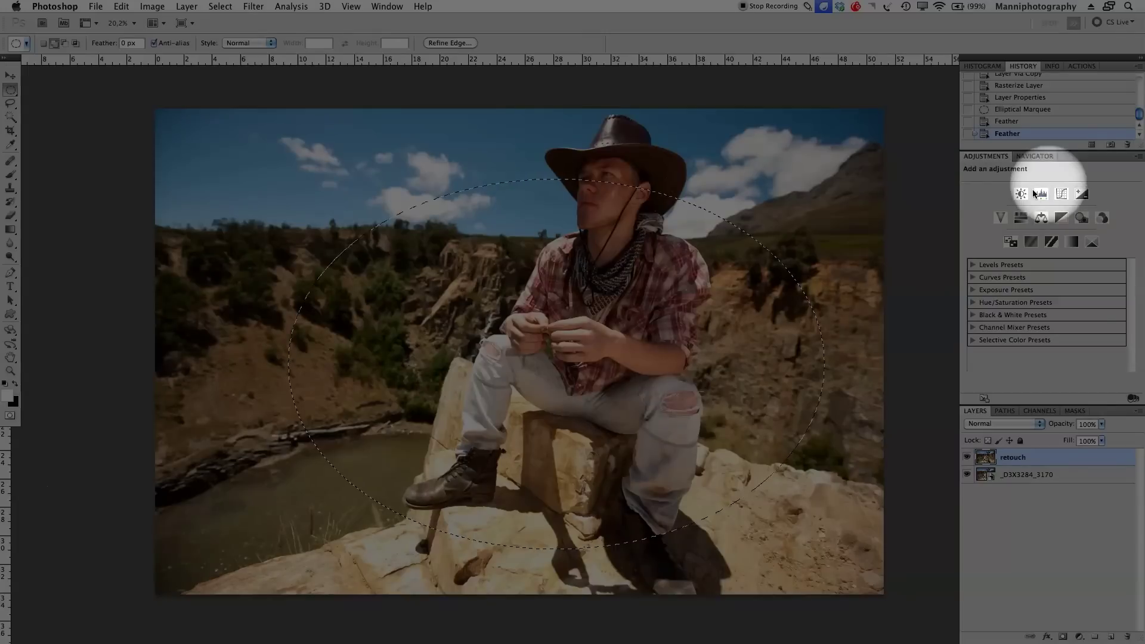
Add a Levels adjustment masked to the oval and set its midtone input to 1,02
left_click(1040, 195)
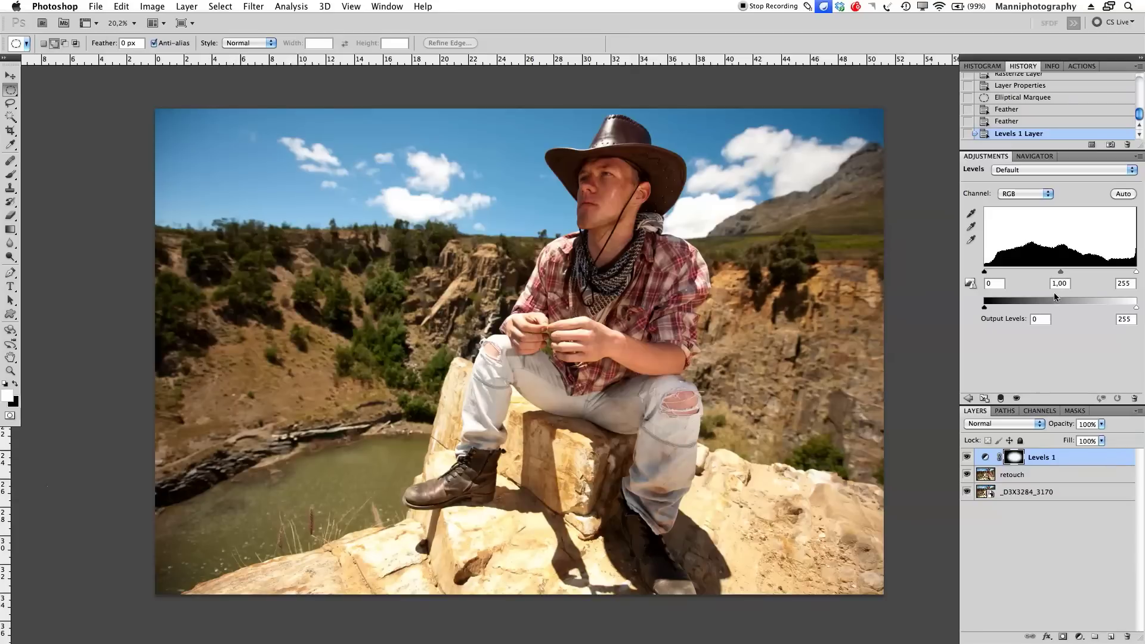
mouse_move(1062, 271)
left_mouse_down()
mouse_move(1039, 273)
mouse_move(1091, 274)
mouse_move(1040, 281)
mouse_move(1060, 284)
left_mouse_up()
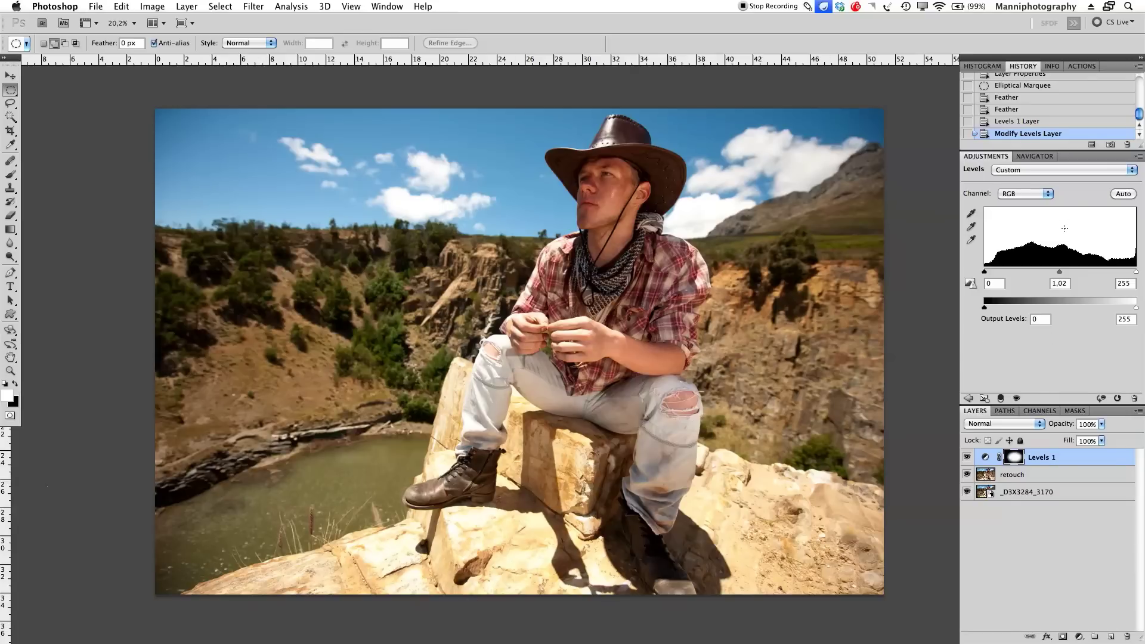
type("0")
key("Return")
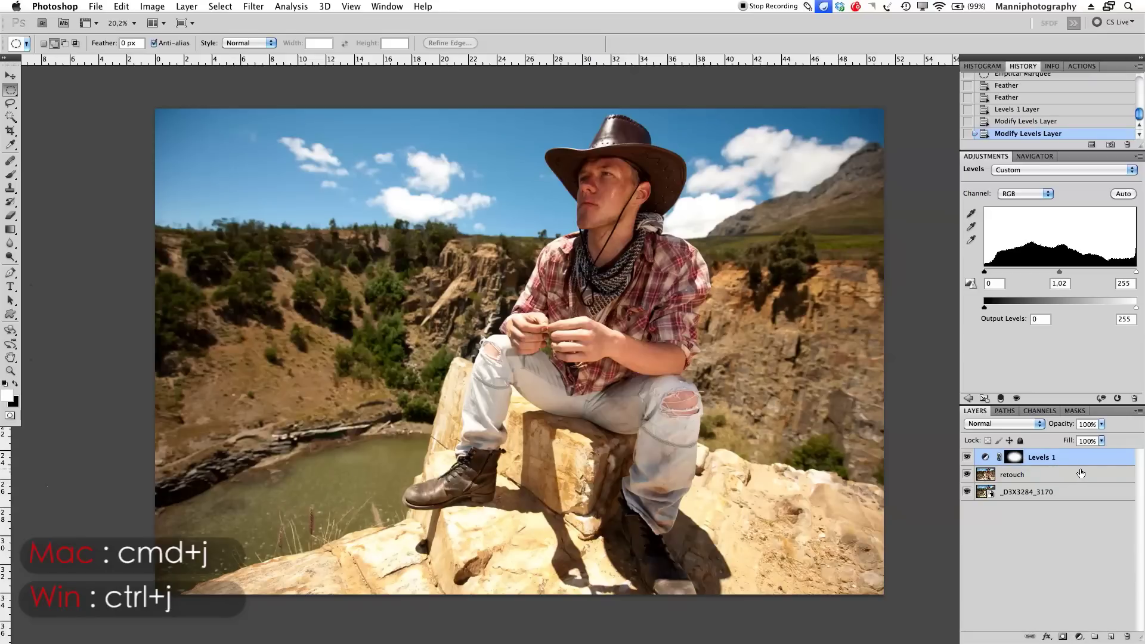
Duplicate Levels 1, invert the copy's mask, hide Levels 1, and set midtones to 0,52
key("super+j")
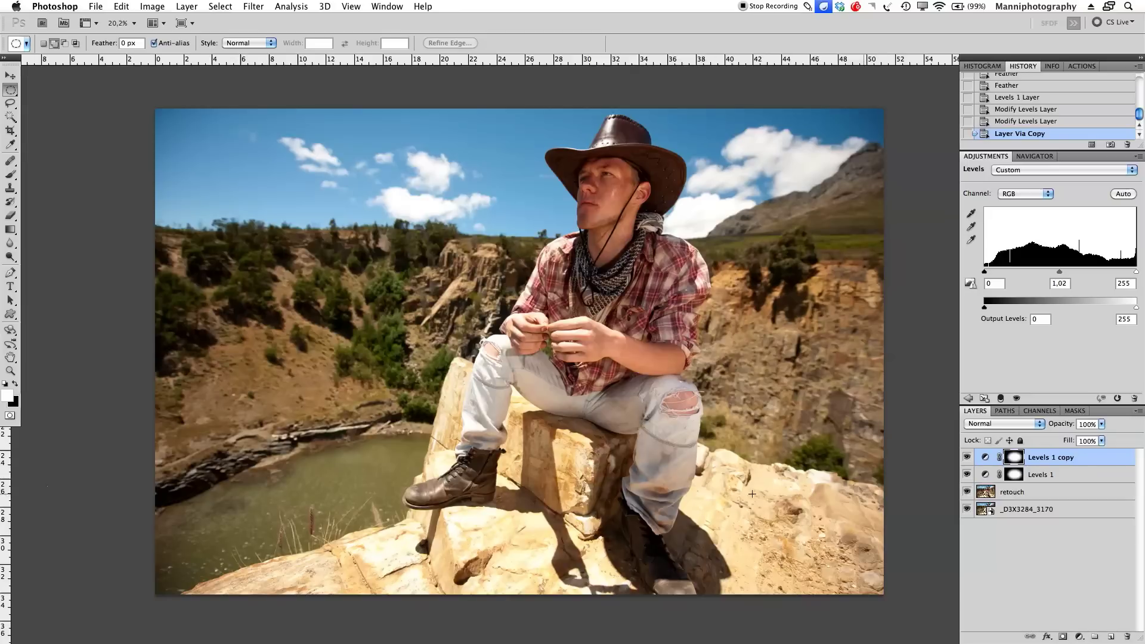
key("super+i")
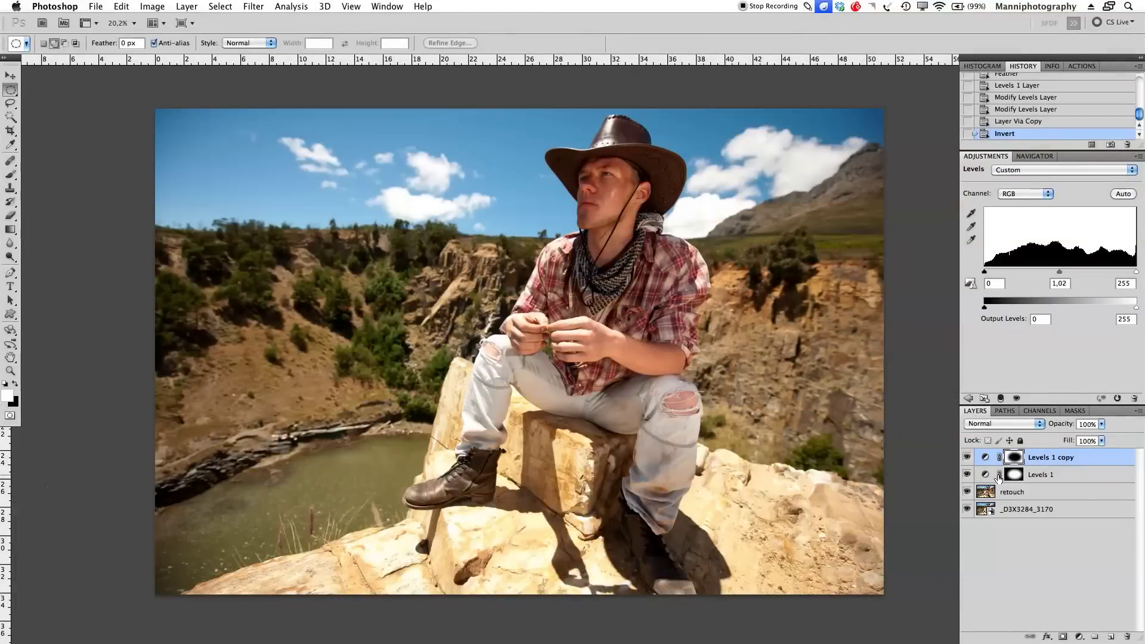
left_click(966, 474)
left_click_drag(1060, 272, 1089, 273)
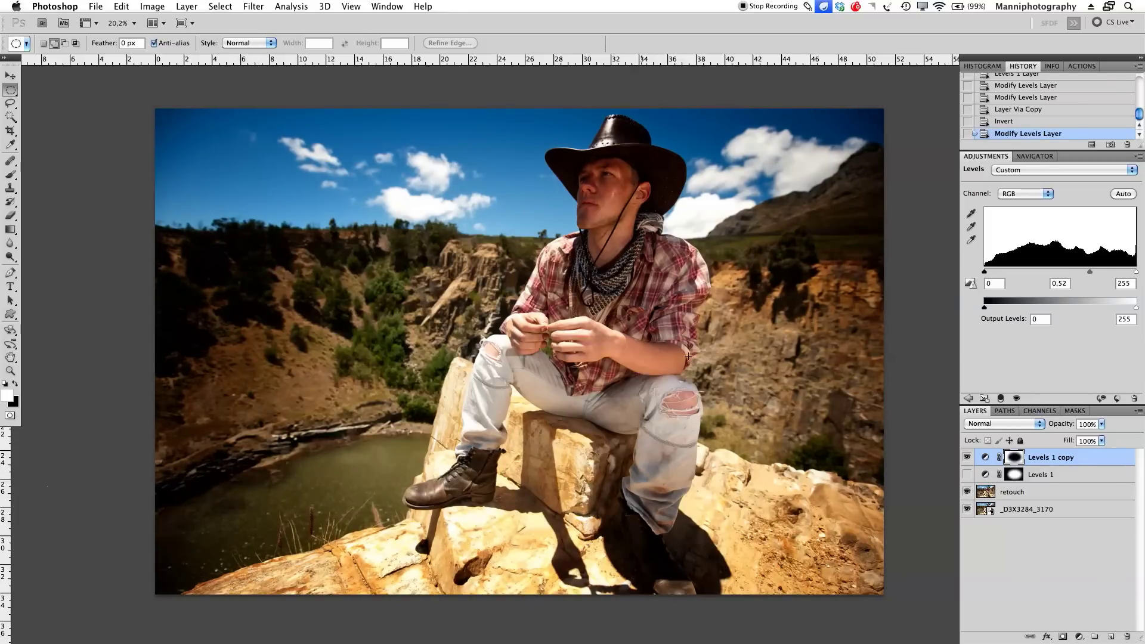
Show Levels 1 again and raise its midtone to 1,06
left_click(966, 474)
left_click(1026, 471)
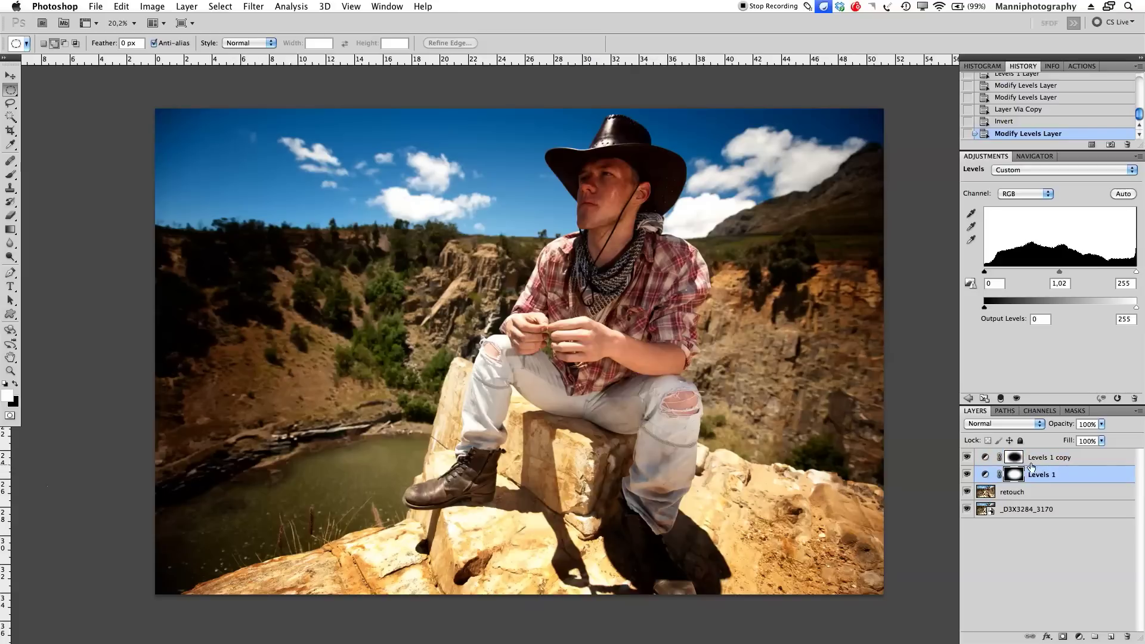
mouse_move(1057, 274)
left_mouse_down()
mouse_move(1044, 274)
mouse_move(1058, 275)
left_mouse_up()
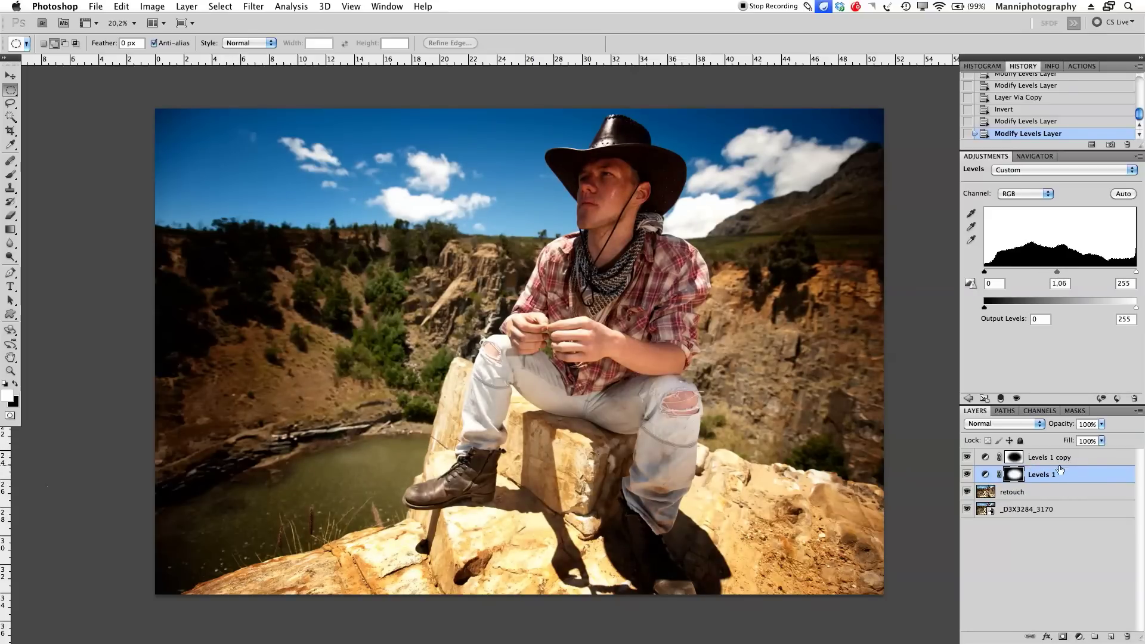
Select the Levels 1 copy layer and paint a test brush stroke across the hillside
left_click(1012, 462)
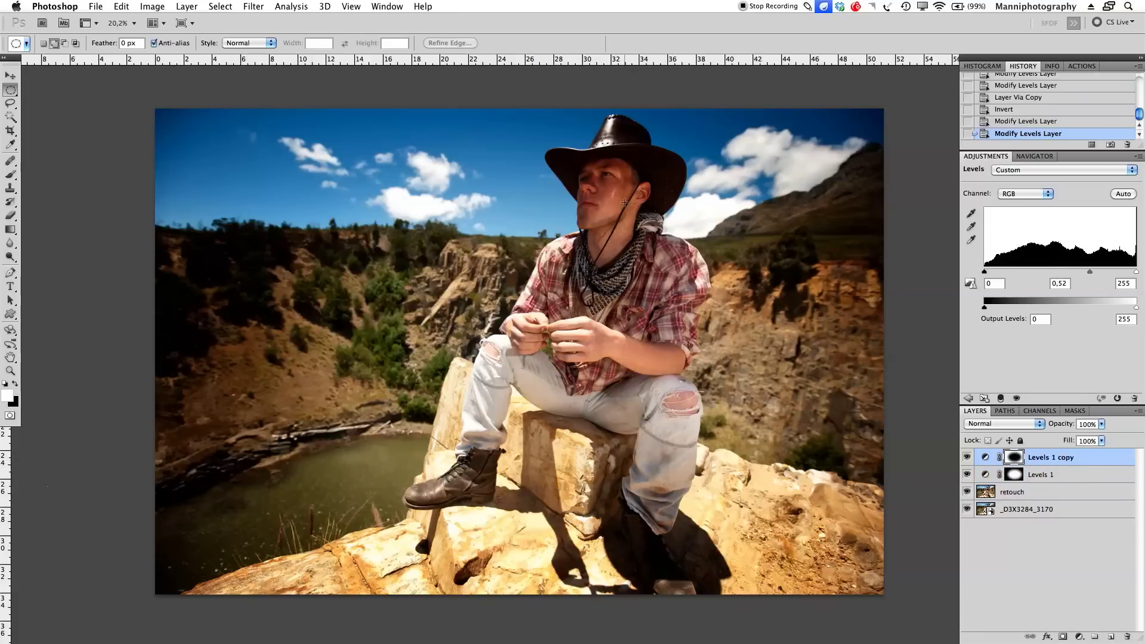
key("b")
mouse_move(277, 354)
left_mouse_down()
mouse_move(326, 361)
mouse_move(321, 327)
mouse_move(334, 314)
mouse_move(424, 338)
mouse_move(467, 303)
mouse_move(539, 301)
mouse_move(677, 337)
left_mouse_up()
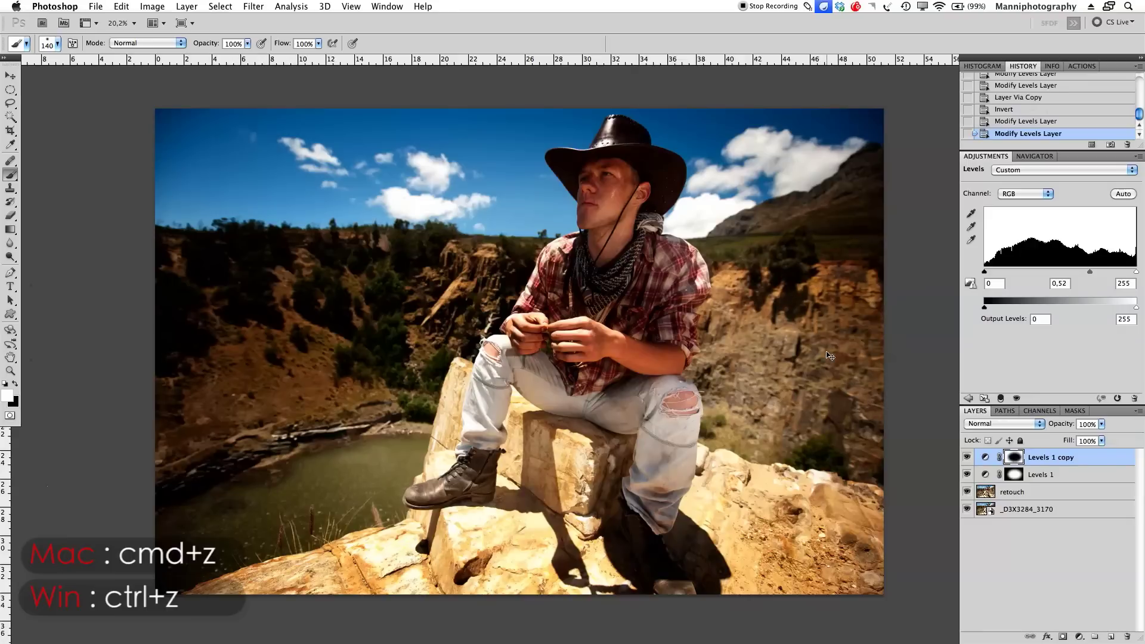
Adjust brush size and hardness, settling near 200 pixels, undoing the trial hillside strokes
key("super+z")
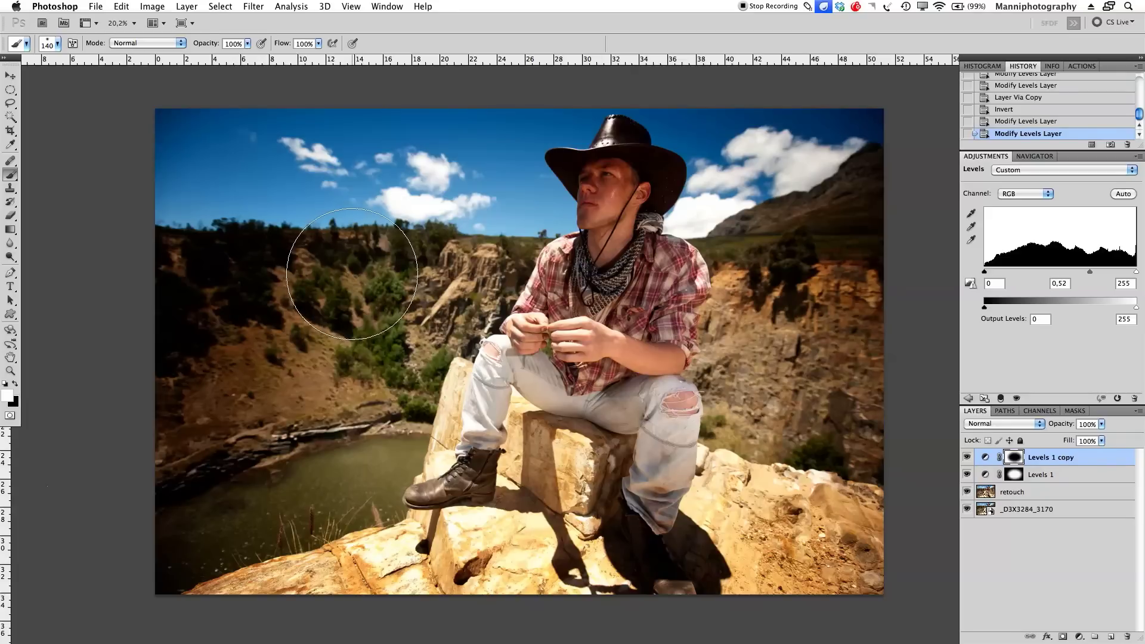
left_click_drag(354, 291, 405, 302)
left_click_drag(392, 225, 405, 474)
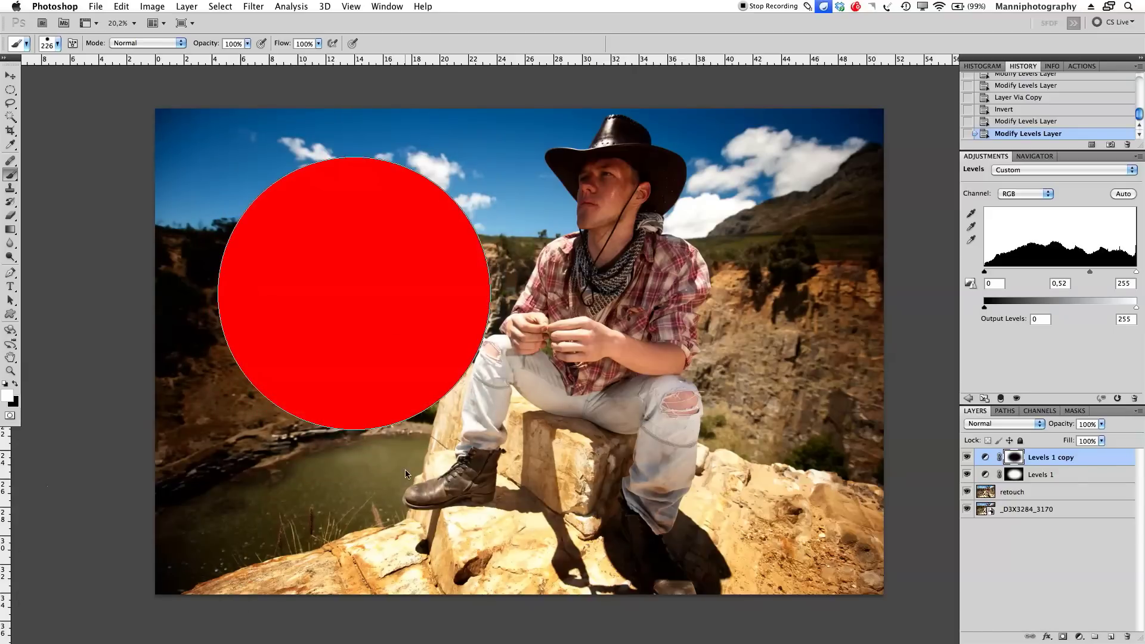
mouse_move(400, 591)
left_mouse_down()
mouse_move(397, 506)
mouse_move(389, 613)
left_mouse_up()
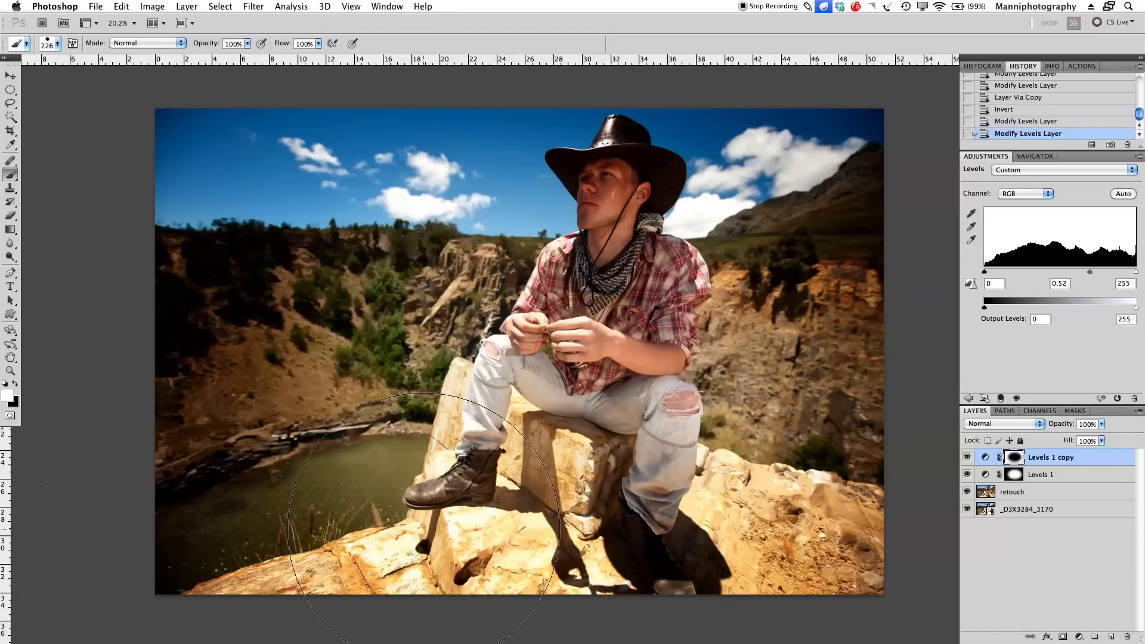
mouse_move(391, 307)
left_mouse_down()
mouse_move(279, 314)
mouse_move(337, 324)
mouse_move(329, 357)
mouse_move(281, 388)
mouse_move(346, 343)
left_mouse_up()
key("bracketleft")
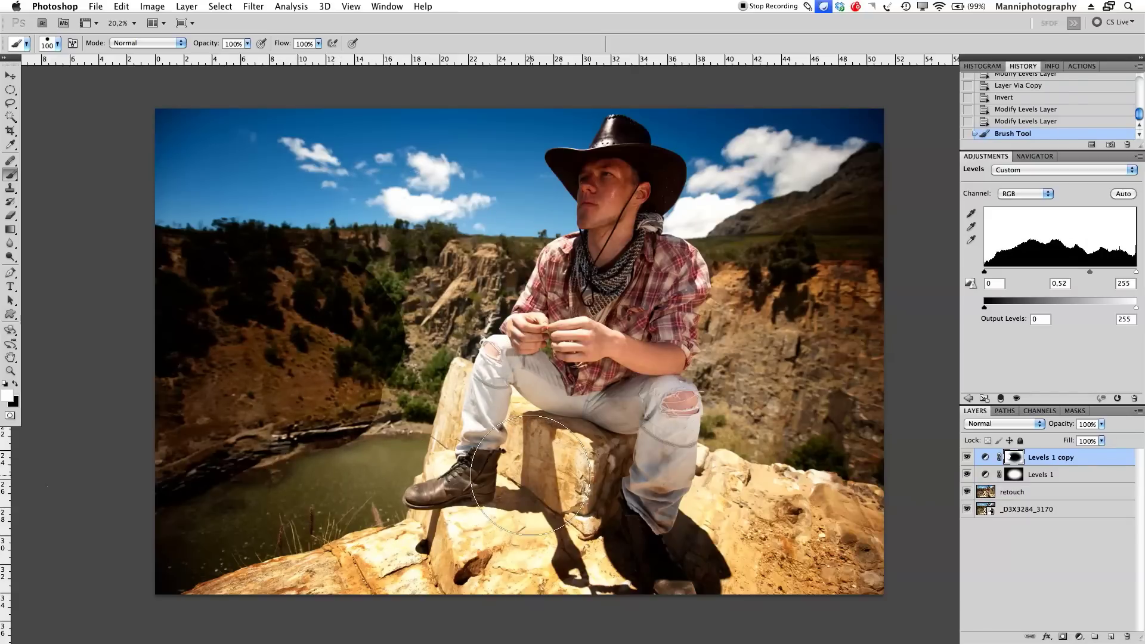
key("super+z")
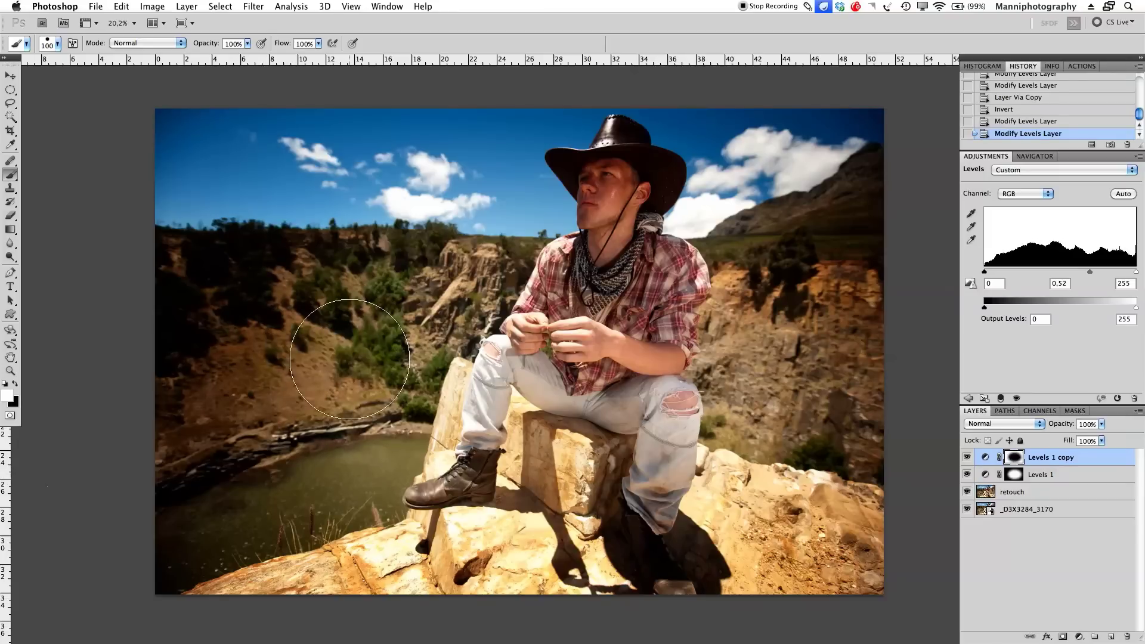
mouse_move(325, 310)
left_mouse_down()
mouse_move(371, 77)
mouse_move(368, 91)
left_mouse_up()
mouse_move(320, 332)
left_mouse_down()
mouse_move(268, 332)
mouse_move(337, 343)
left_mouse_up()
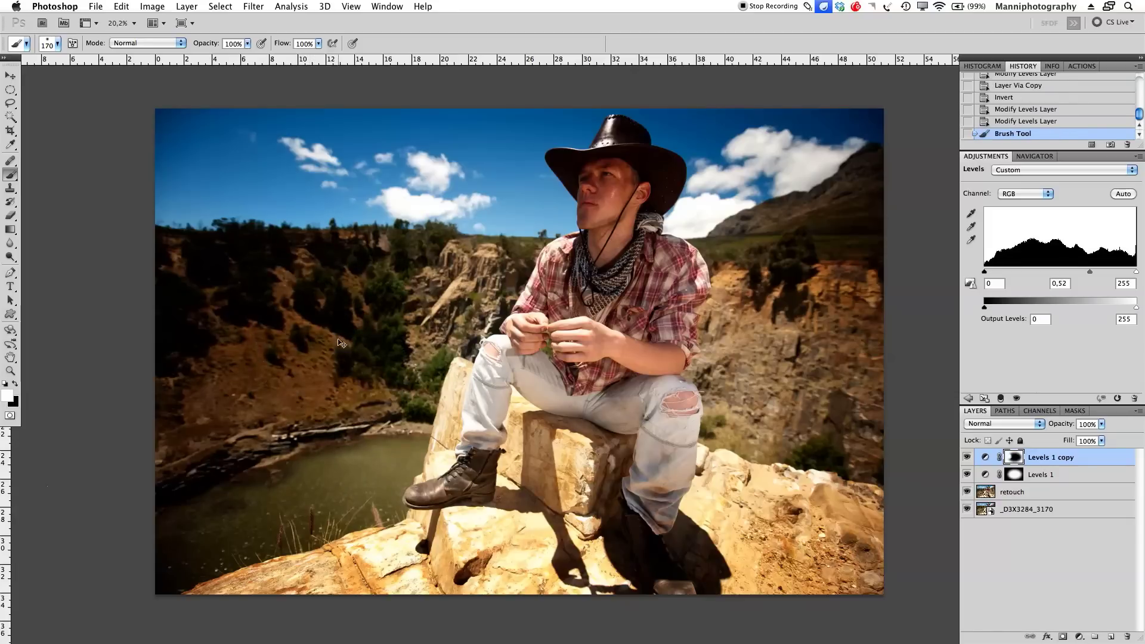
key("ctrl+z")
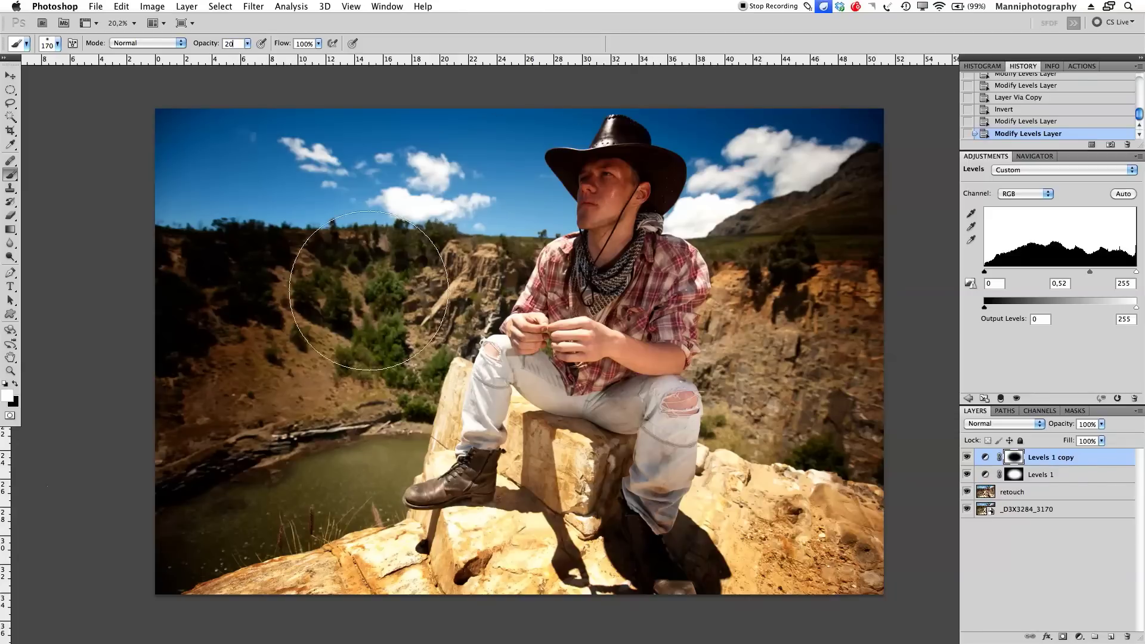
Paint soft 20% strokes on the Levels 1 copy mask over the right and left cliffs
mouse_move(319, 330)
left_mouse_down()
mouse_move(317, 368)
mouse_move(369, 314)
mouse_move(327, 392)
mouse_move(412, 291)
mouse_move(379, 356)
mouse_move(405, 358)
mouse_move(447, 286)
mouse_move(422, 340)
mouse_move(480, 286)
mouse_move(405, 369)
mouse_move(403, 401)
mouse_move(254, 431)
mouse_move(383, 404)
mouse_move(406, 388)
mouse_move(421, 332)
mouse_move(433, 335)
mouse_move(475, 284)
mouse_move(452, 276)
mouse_move(338, 286)
mouse_move(313, 311)
mouse_move(442, 308)
mouse_move(460, 297)
mouse_move(681, 346)
mouse_move(786, 293)
mouse_move(749, 298)
mouse_move(743, 379)
mouse_move(737, 326)
mouse_move(732, 372)
mouse_move(748, 398)
mouse_move(746, 311)
mouse_move(740, 376)
mouse_move(780, 373)
mouse_move(774, 340)
mouse_move(784, 416)
left_mouse_up()
key("bracketleft")
key("bracketleft")
key("bracketleft")
key("bracketleft")
key("bracketleft")
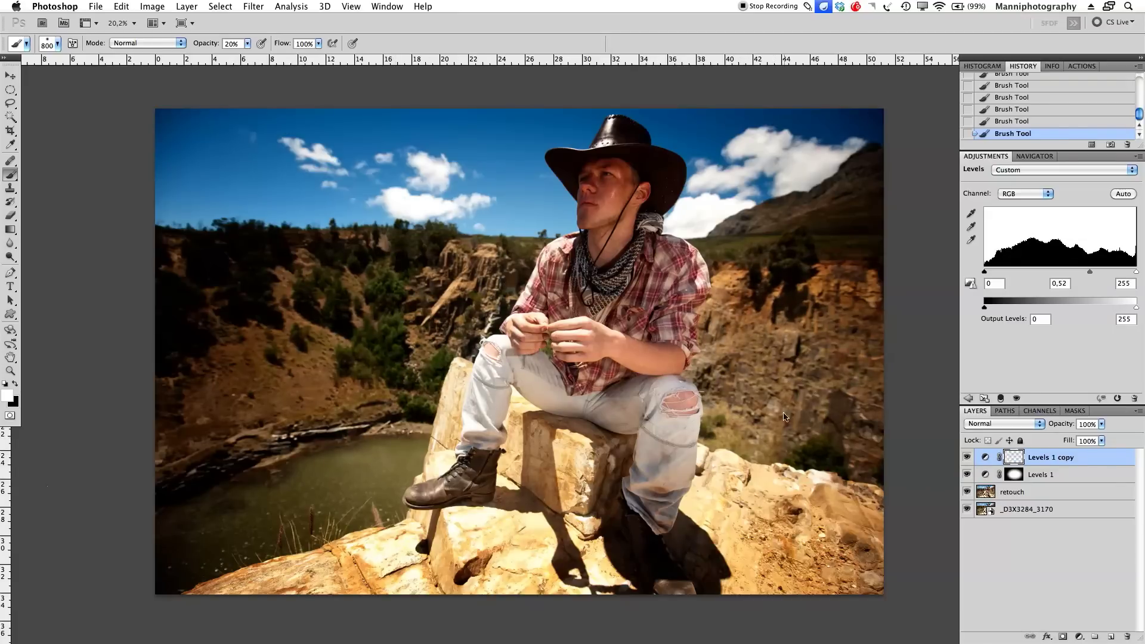
mouse_move(743, 322)
left_mouse_down()
mouse_move(743, 415)
mouse_move(828, 441)
mouse_move(815, 326)
mouse_move(835, 344)
mouse_move(825, 334)
mouse_move(862, 315)
left_mouse_up()
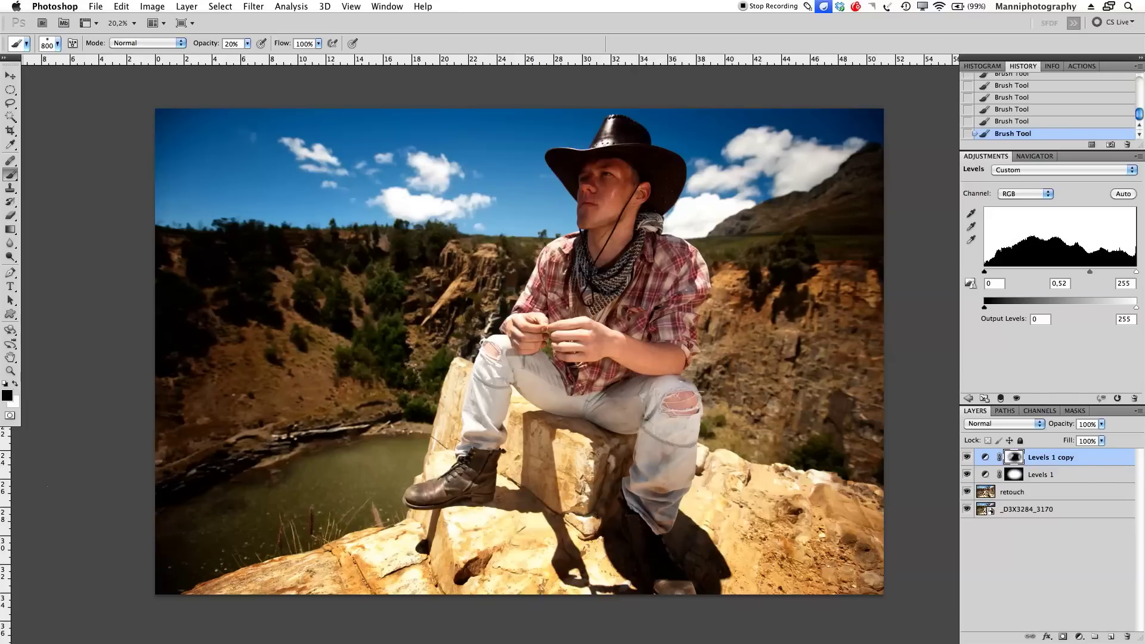
mouse_move(255, 255)
left_mouse_down()
mouse_move(238, 284)
mouse_move(202, 422)
mouse_move(268, 271)
mouse_move(252, 358)
mouse_move(237, 262)
mouse_move(222, 257)
mouse_move(180, 387)
mouse_move(225, 294)
mouse_move(208, 269)
mouse_move(197, 420)
mouse_move(288, 277)
mouse_move(256, 456)
mouse_move(309, 399)
mouse_move(323, 418)
mouse_move(118, 572)
mouse_move(237, 523)
mouse_move(144, 576)
mouse_move(252, 528)
mouse_move(142, 561)
mouse_move(199, 550)
mouse_move(94, 592)
mouse_move(328, 495)
mouse_move(30, 638)
mouse_move(204, 537)
mouse_move(123, 591)
mouse_move(162, 568)
mouse_move(210, 509)
mouse_move(268, 473)
mouse_move(325, 491)
mouse_move(184, 558)
mouse_move(326, 482)
mouse_move(314, 505)
mouse_move(255, 524)
left_mouse_up()
Paint white over the foreground rocks, the rock seat and the lower-right rocks
key("x")
mouse_move(486, 547)
left_mouse_down()
mouse_move(743, 499)
mouse_move(297, 586)
left_mouse_up()
mouse_move(420, 558)
left_mouse_down()
mouse_move(407, 560)
mouse_move(513, 548)
mouse_move(573, 471)
left_mouse_up()
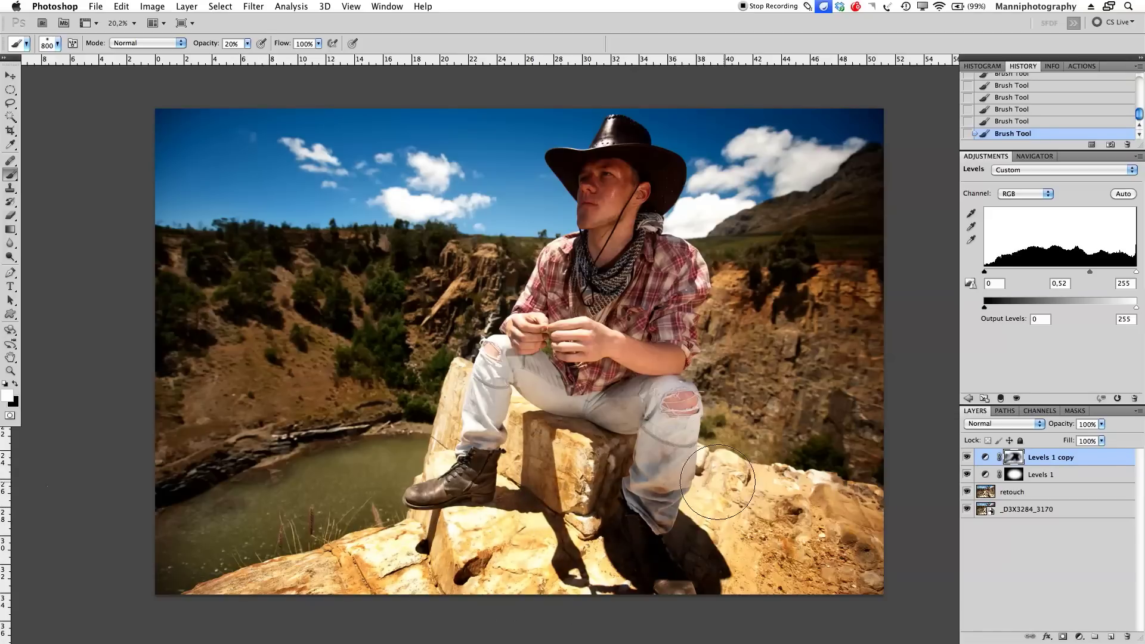
left_click_drag(727, 515, 824, 511)
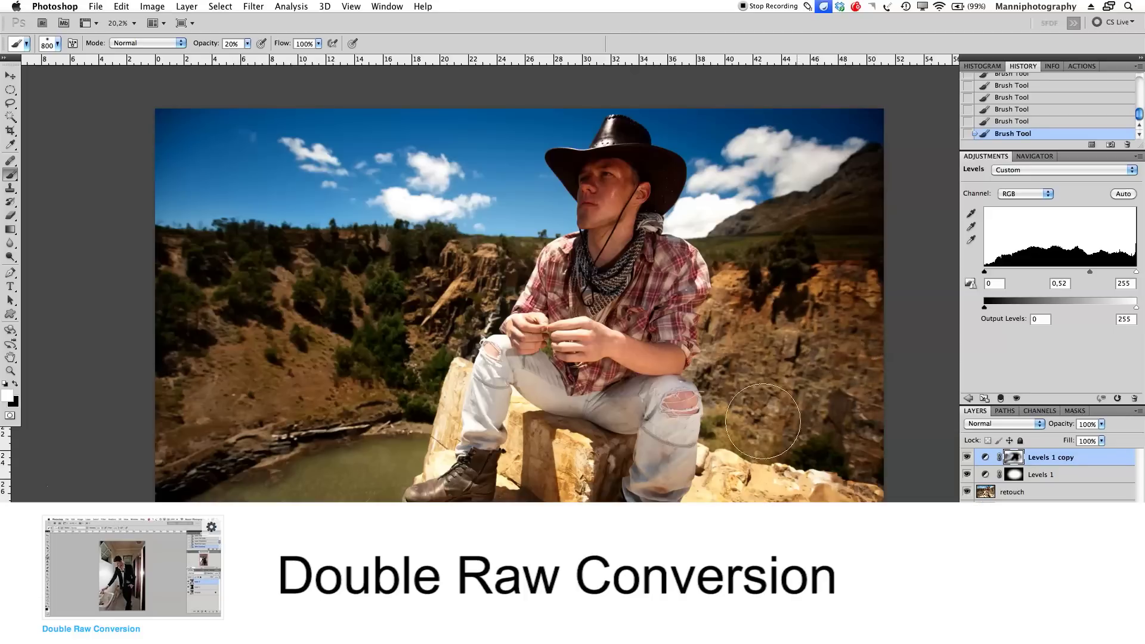
left_click_drag(817, 486, 734, 478)
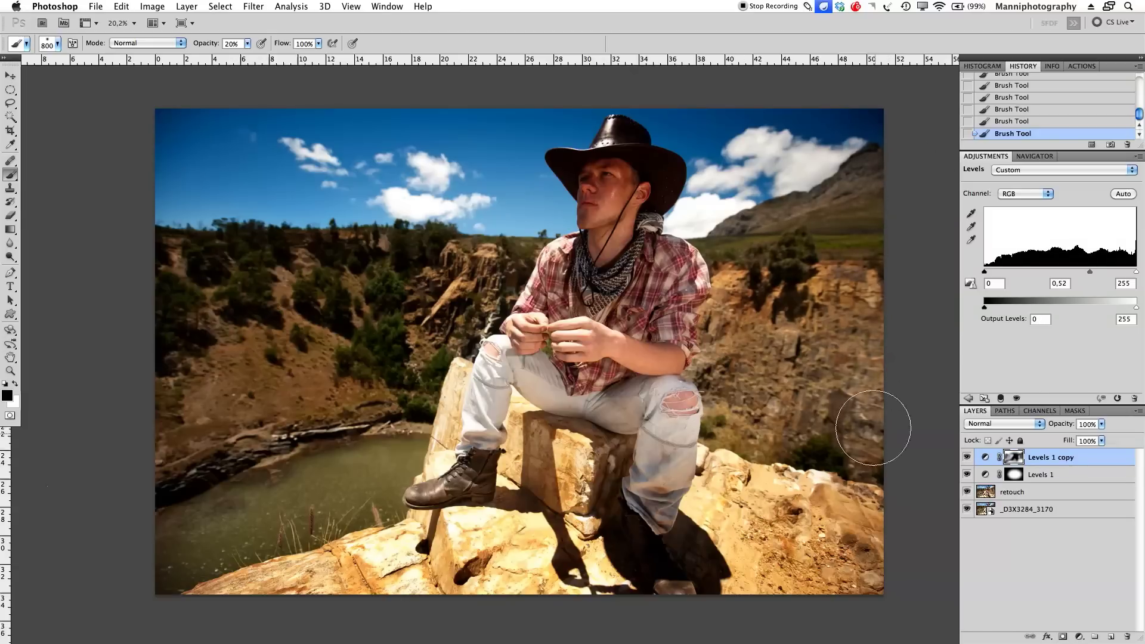
Paint the mask across the top-left sky, then toggle Levels 1 copy to compare
key("x")
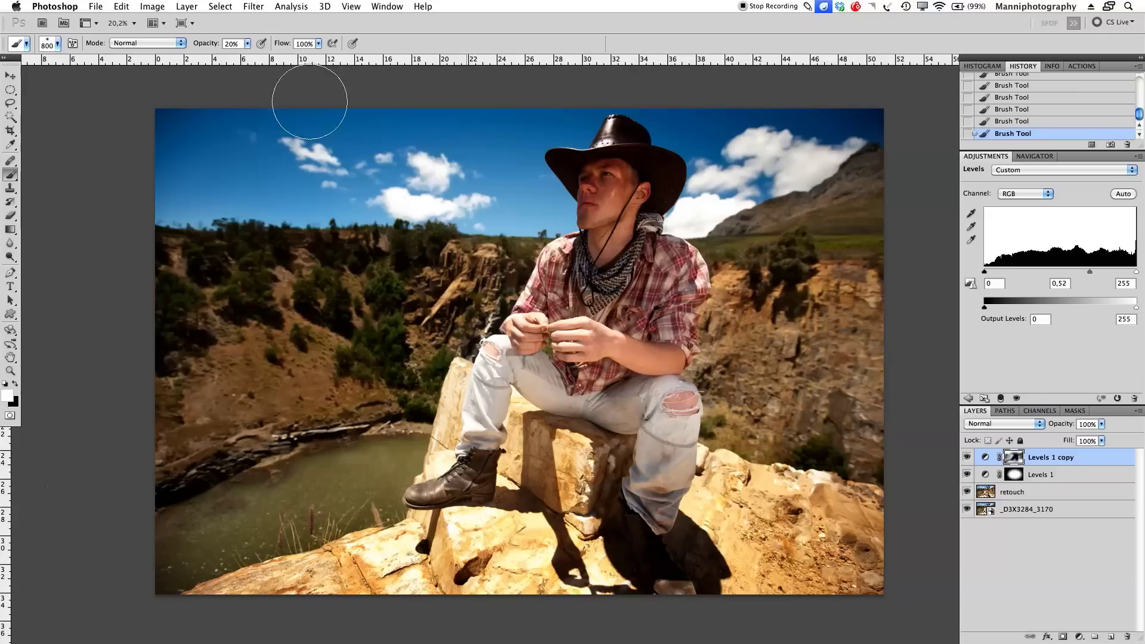
left_click_drag(256, 153, 221, 164)
mouse_move(499, 193)
left_mouse_down()
mouse_move(411, 175)
mouse_move(353, 180)
left_mouse_up()
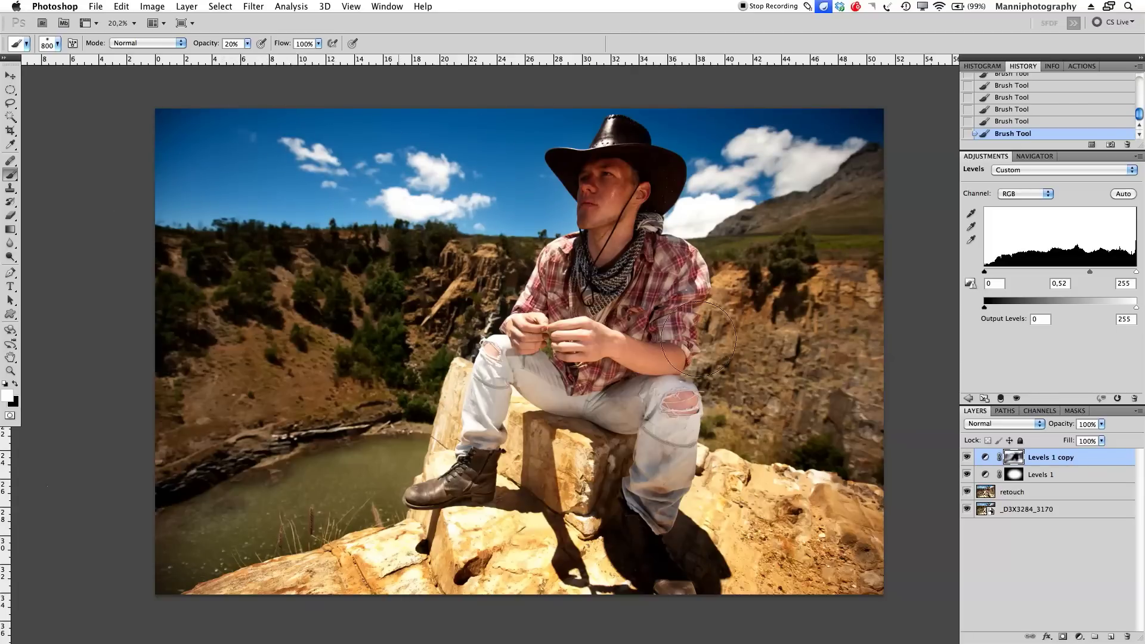
left_click(966, 457)
left_click(967, 457)
left_click(966, 458)
left_click(966, 457)
Shrink the brush, swap painting colours, and set brush opacity to 100%
key("bracketleft")
key("x")
key("0")
key("0")
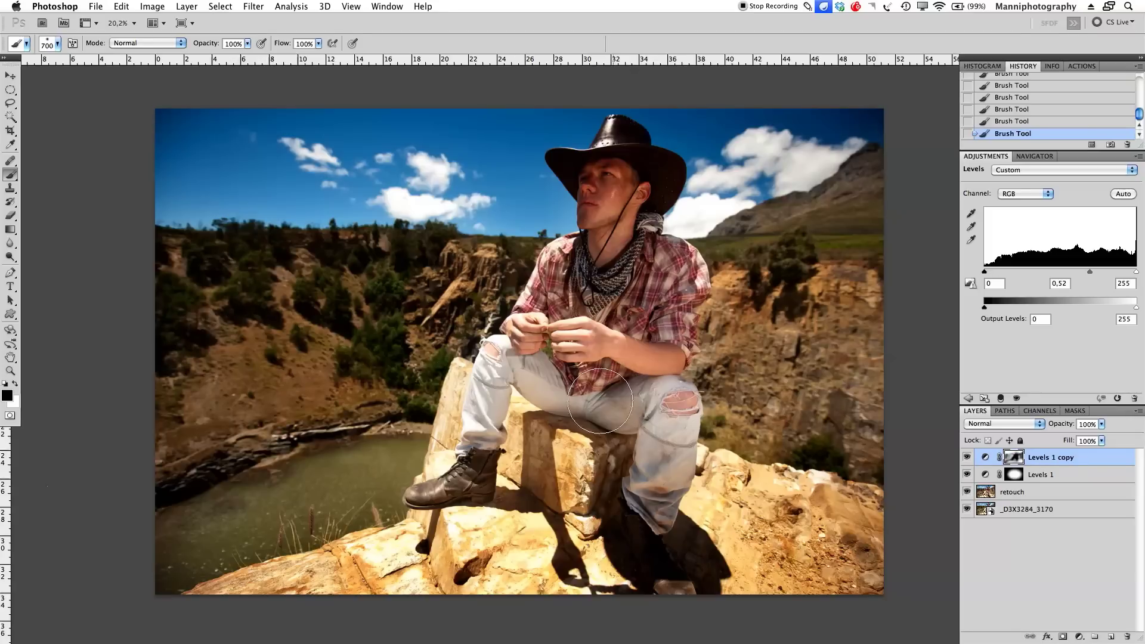
Paint the man's shirt, face and hat on the Levels 1 copy mask, then swap colours
mouse_move(664, 282)
left_mouse_down()
mouse_move(626, 295)
mouse_move(632, 336)
left_mouse_up()
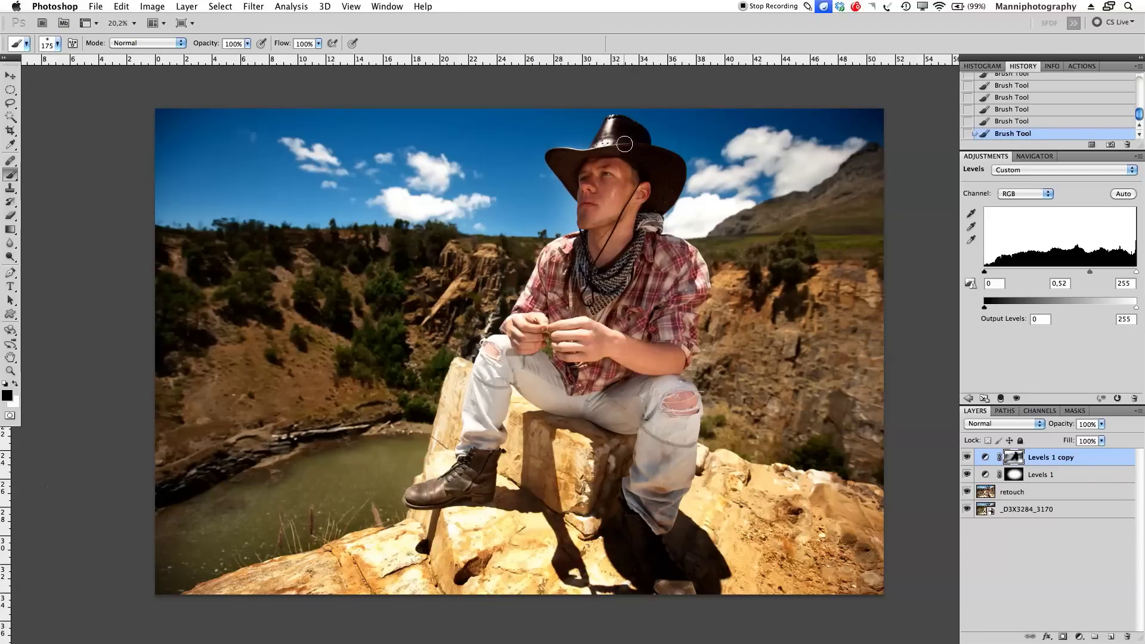
left_click_drag(612, 149, 624, 169)
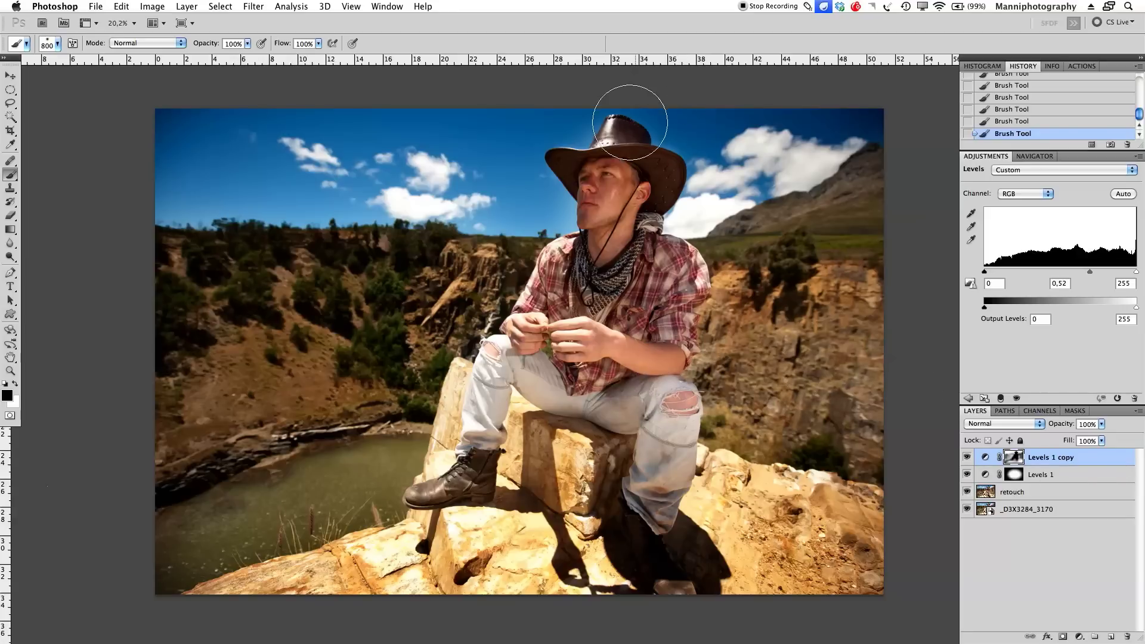
key("x")
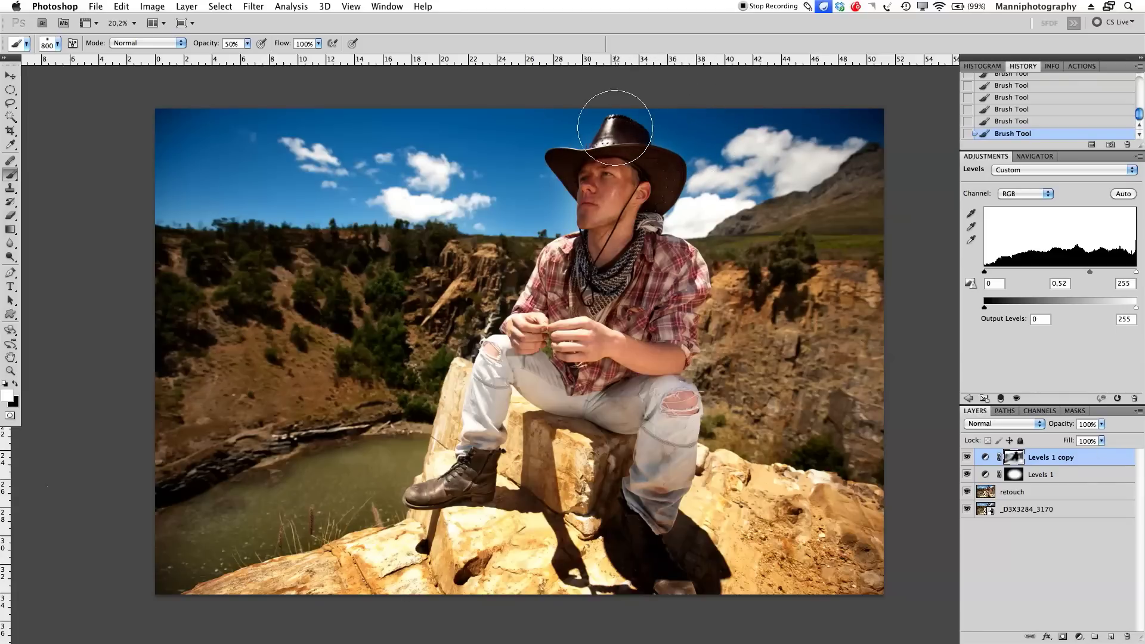
Select and show Levels 1 again, then raise its midtone to 1,41 to brighten the man
left_click(1042, 475)
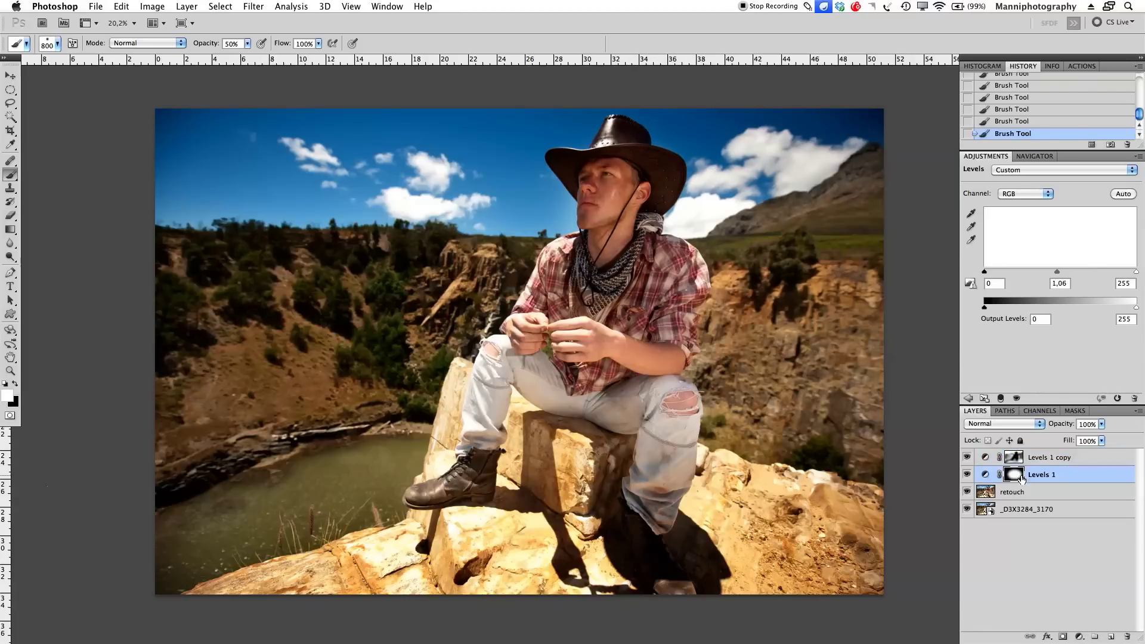
left_click(967, 475)
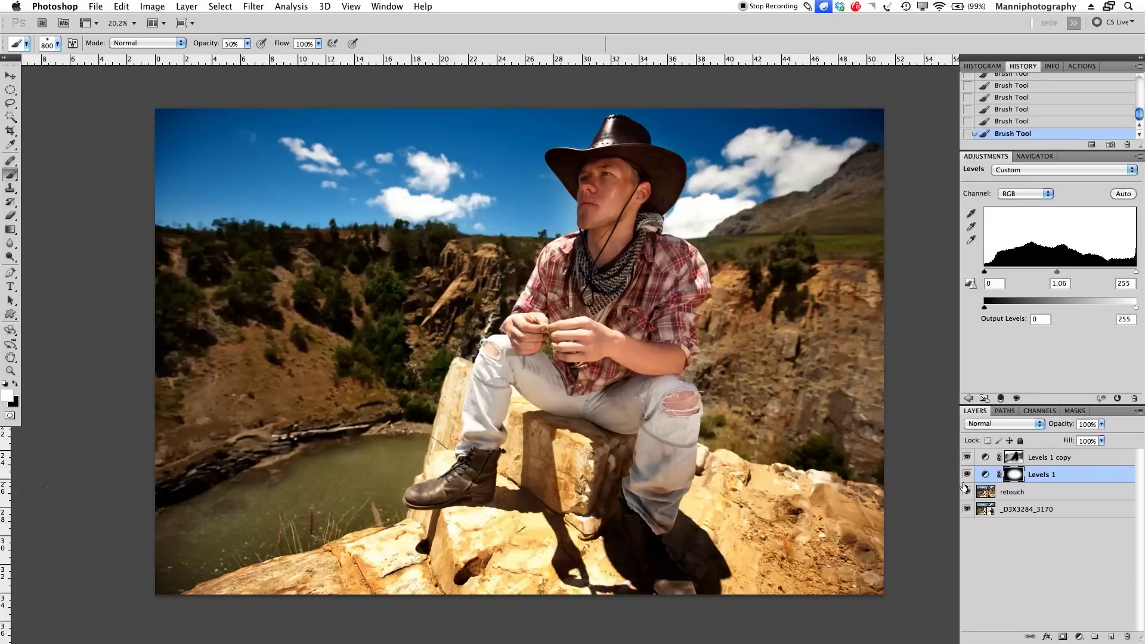
left_click_drag(1068, 272, 1040, 273)
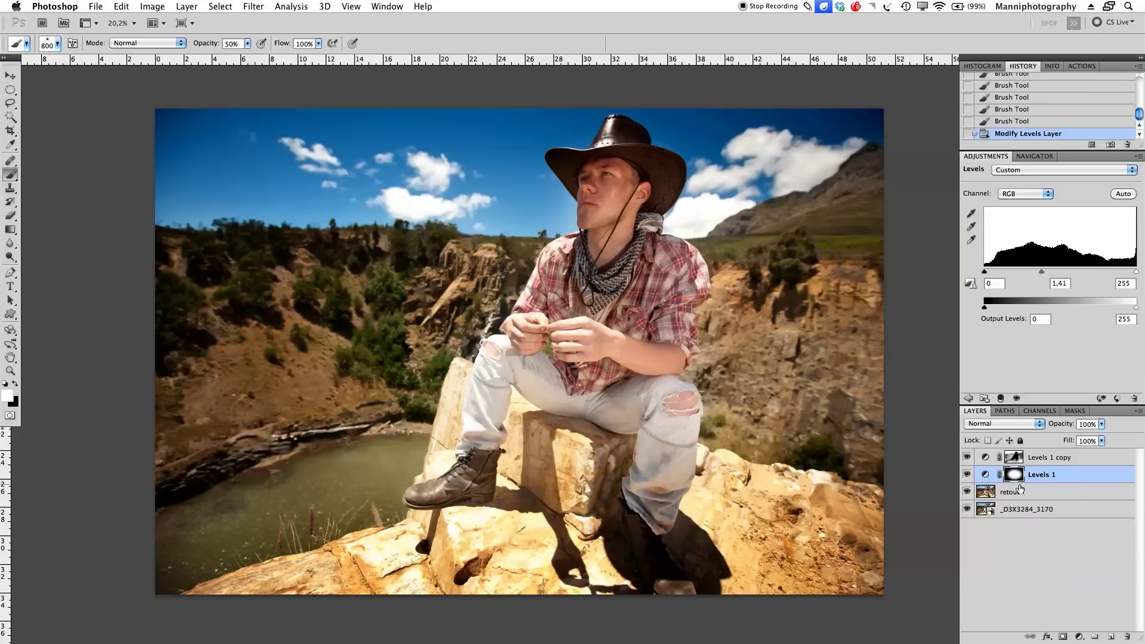
Paint the Levels 1 mask at 100% opacity over the rock below the man and the cowboy's legs
key("0")
left_click_drag(575, 468, 584, 521)
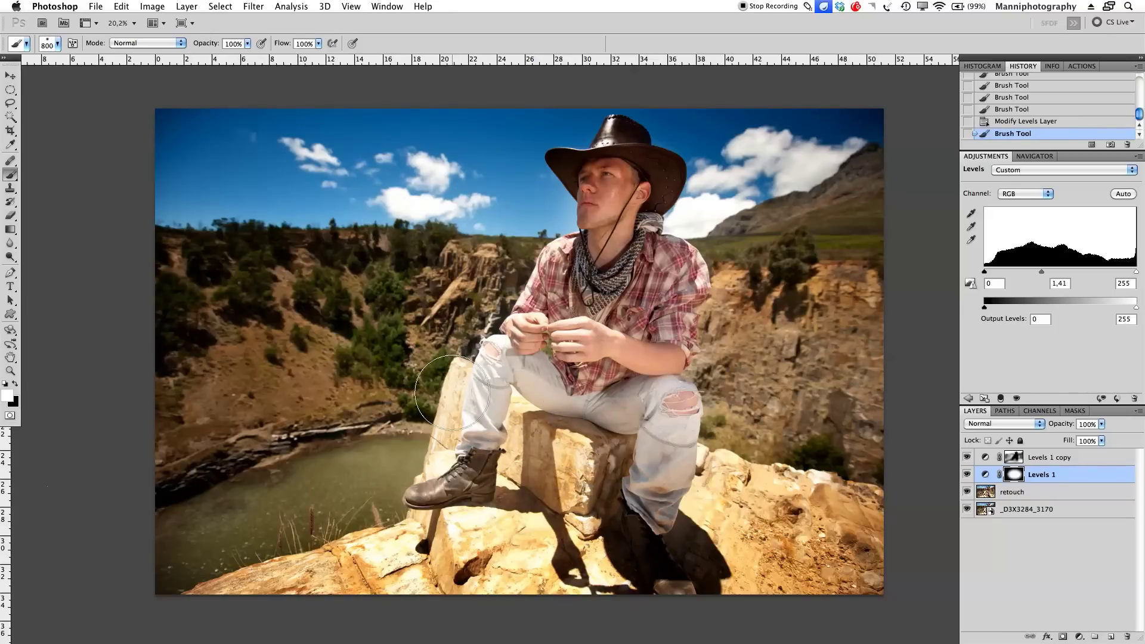
key("x")
left_click(514, 425)
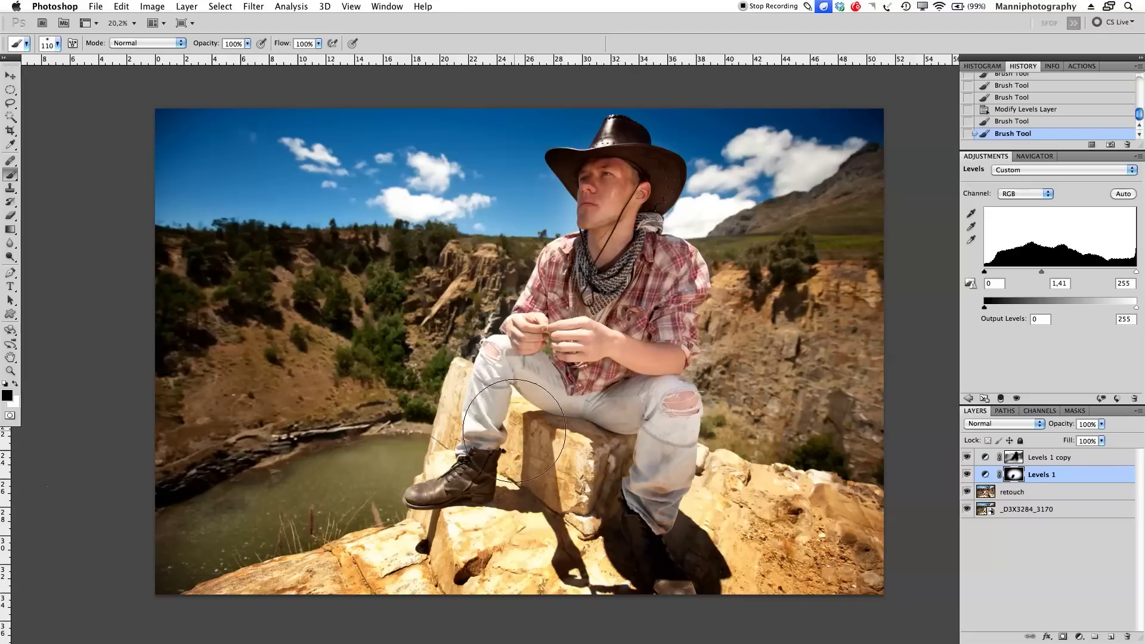
key("bracketright")
key("bracketright")
key("bracketright")
key("bracketright")
key("bracketright")
key("bracketright")
key("bracketright")
key("bracketright")
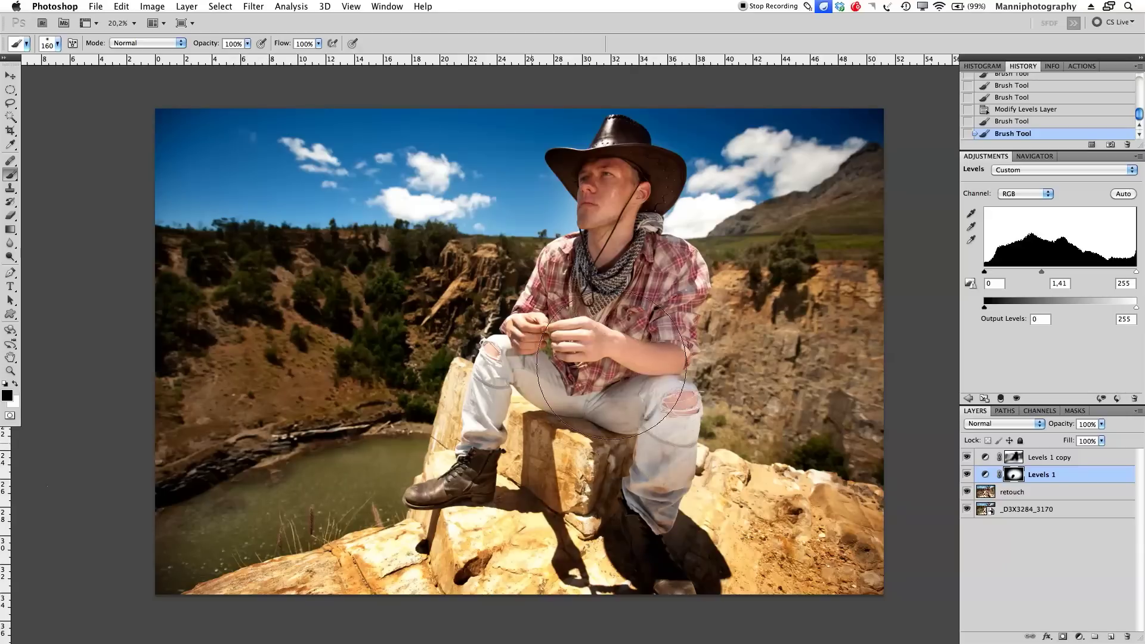
mouse_move(659, 515)
left_mouse_down()
mouse_move(725, 369)
mouse_move(710, 417)
left_mouse_up()
With a smaller brush at about 50% opacity, paint the mask over the cowboy's chest and face
key("bracketleft")
key("bracketleft")
key("bracketleft")
key("bracketleft")
key("bracketleft")
key("bracketleft")
key("bracketleft")
key("bracketleft")
key("bracketleft")
key("bracketleft")
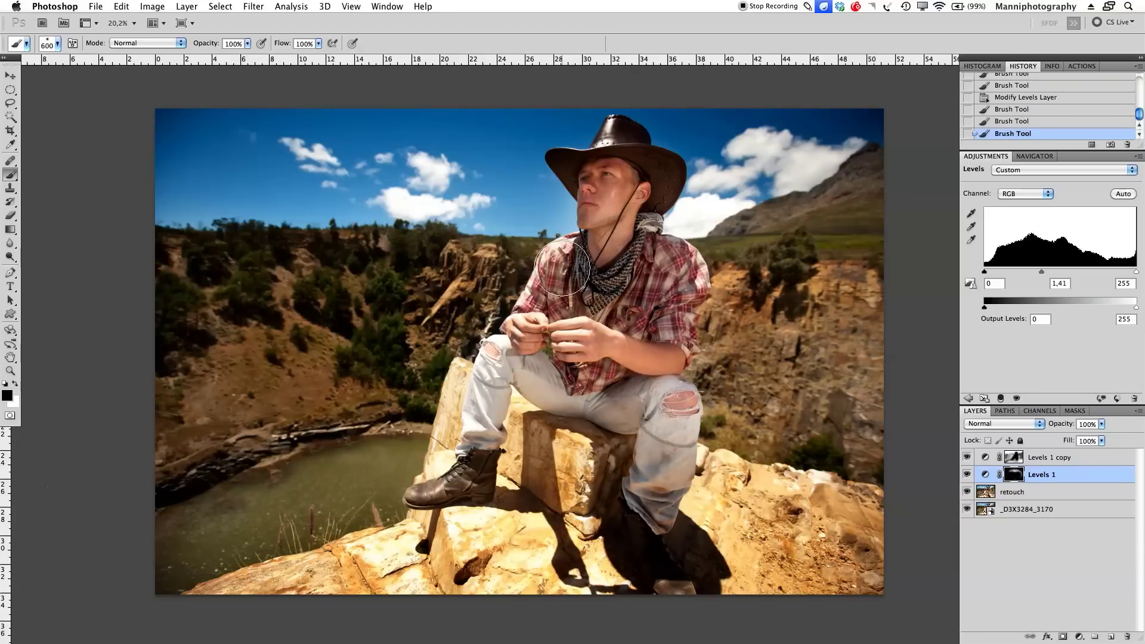
left_click_drag(656, 271, 581, 295)
key("bracketleft")
key("5")
key("5")
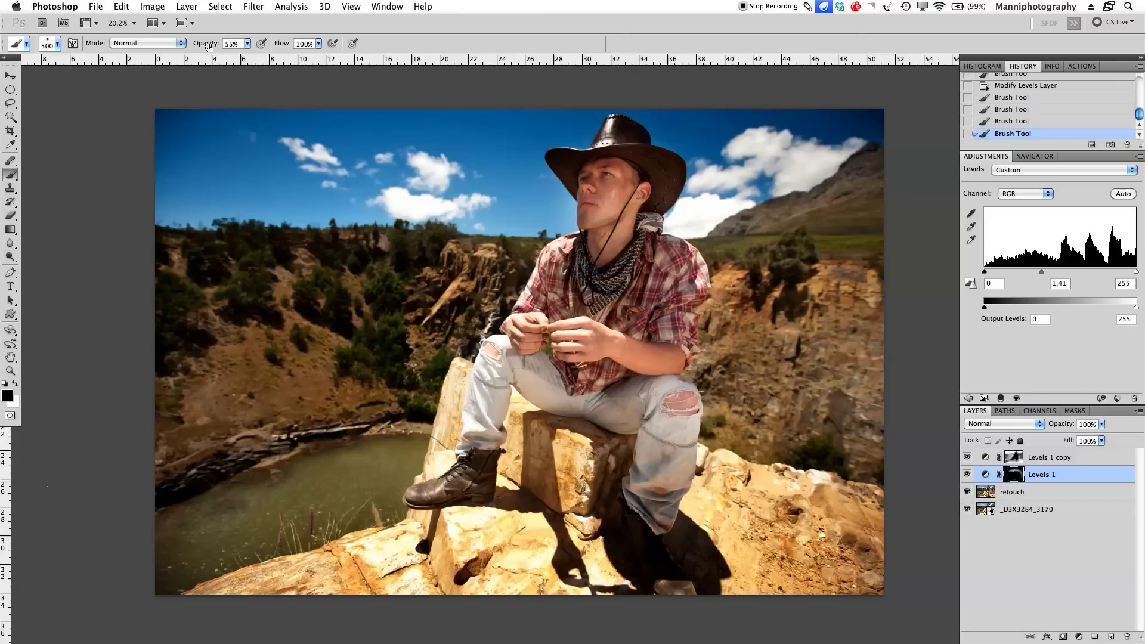
left_click_drag(205, 48, 208, 48)
key("bracketleft")
key("bracketleft")
key("bracketleft")
key("bracketleft")
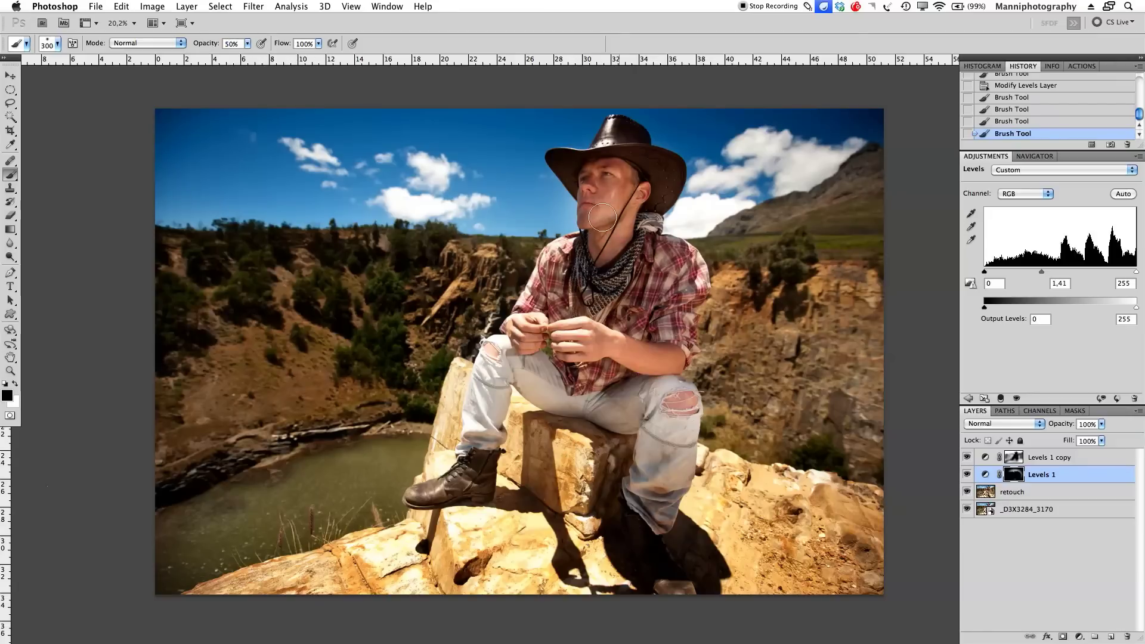
mouse_move(604, 195)
left_mouse_down()
mouse_move(635, 178)
mouse_move(652, 205)
left_mouse_up()
key("bracketright")
key("bracketright")
key("bracketright")
key("bracketright")
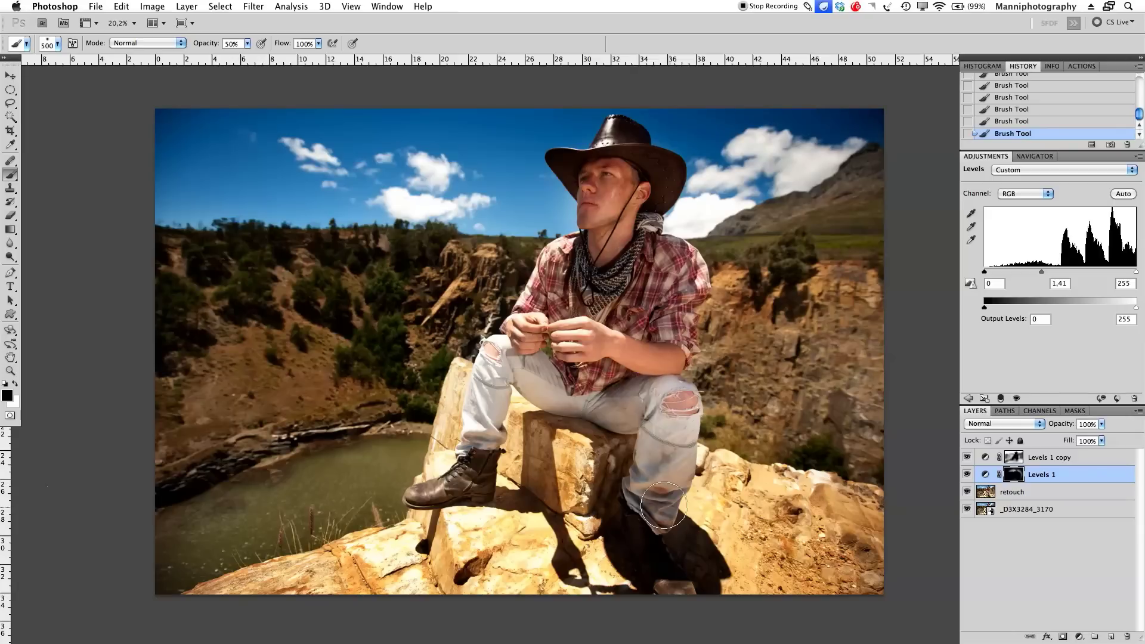
Group both Levels layers and name the group Vin
left_click(1080, 457, "shift")
key("x")
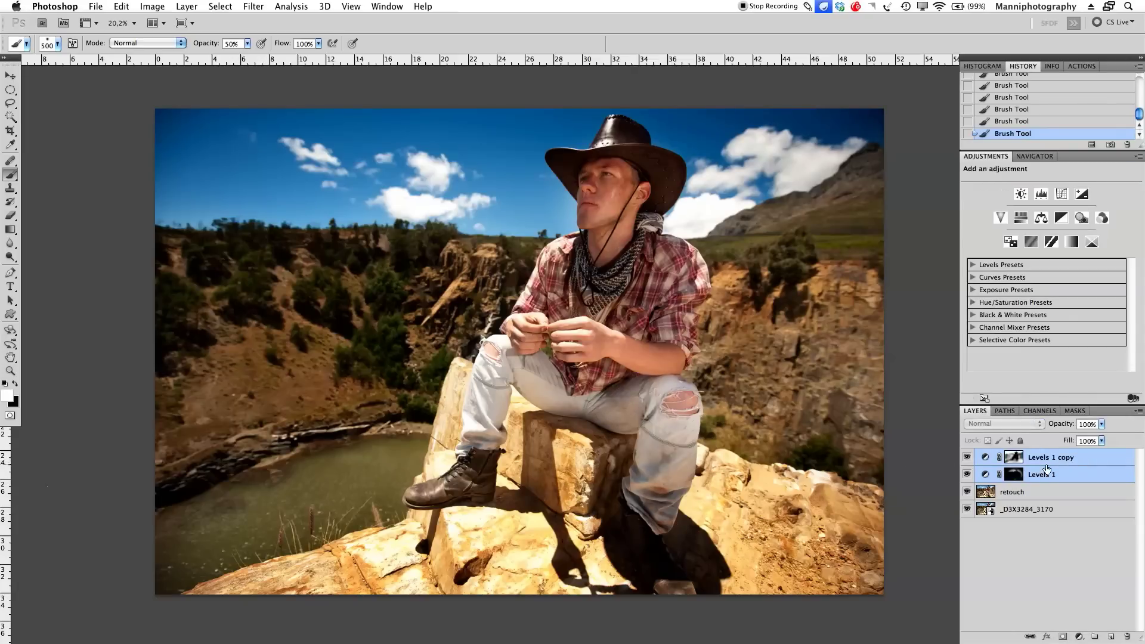
key("super+g")
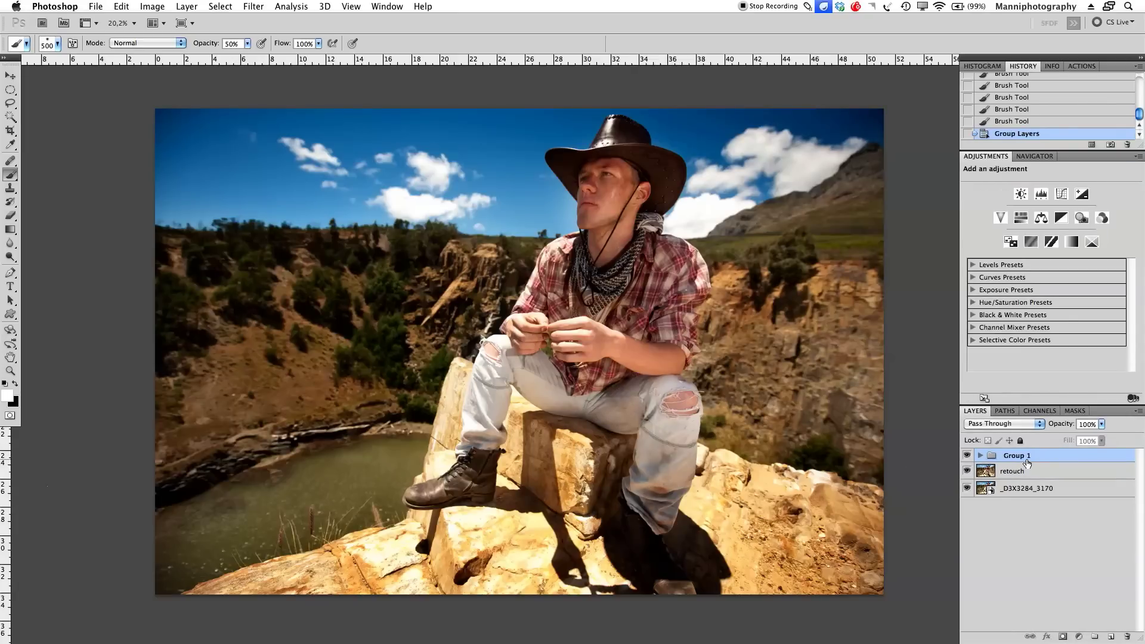
double_click(1008, 456)
key("Return")
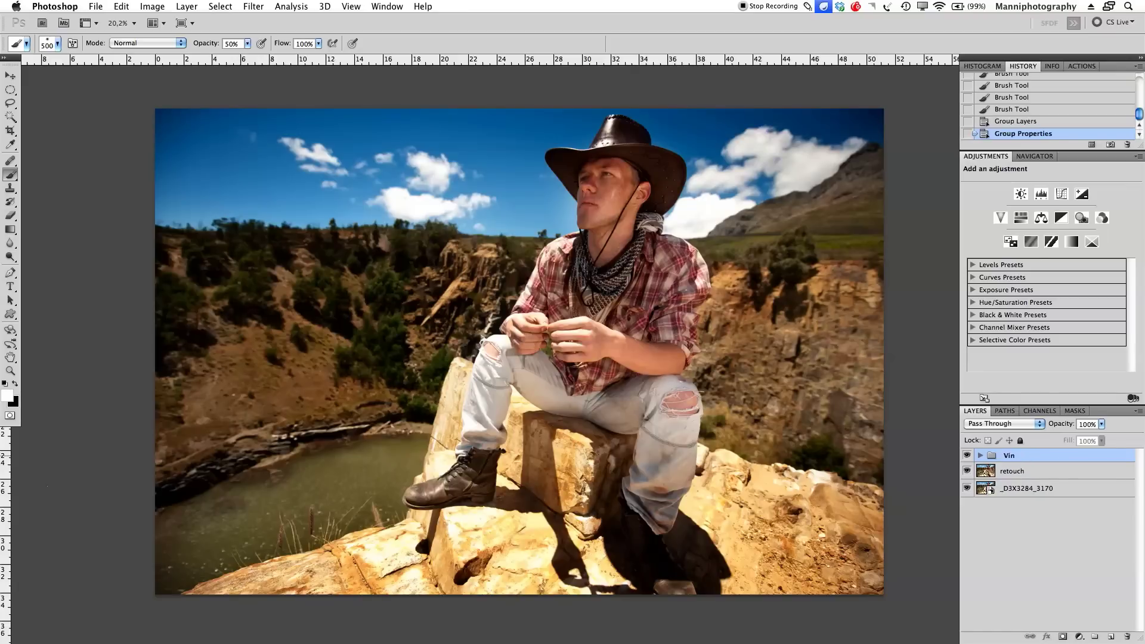
Zoom out and toggle the Vin group on and off to compare the photo with and without the vignette
left_click(1036, 157)
left_click_drag(1090, 401, 1087, 400)
left_click(966, 453)
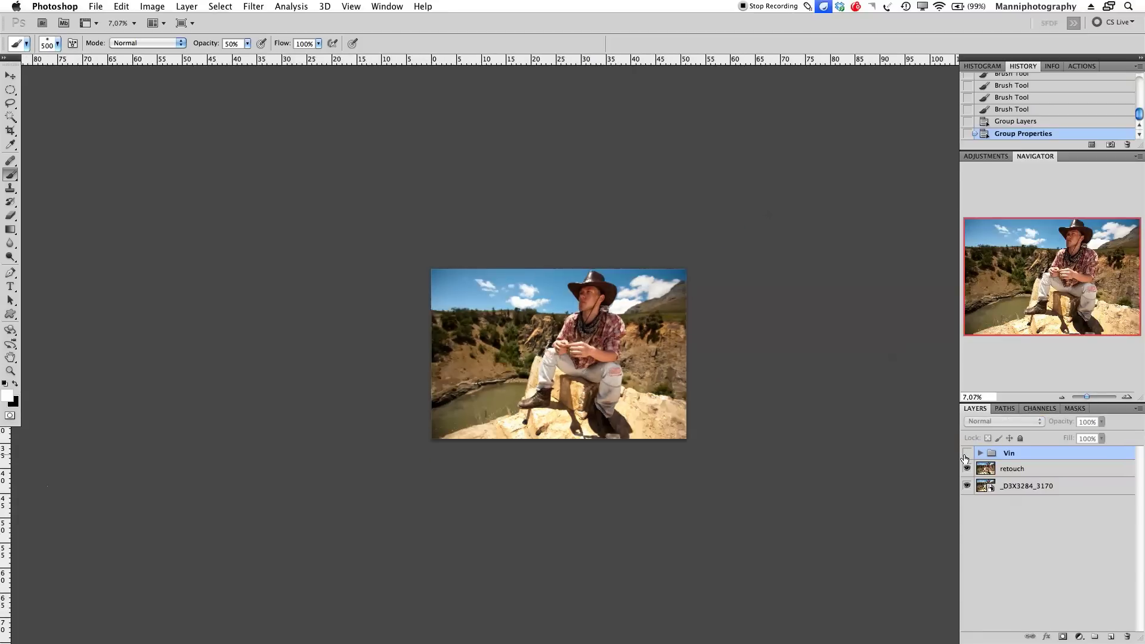
left_click(967, 453)
left_click(967, 455)
left_click(966, 456)
left_click(965, 458)
left_click(966, 458)
left_click_drag(1086, 397, 1090, 399)
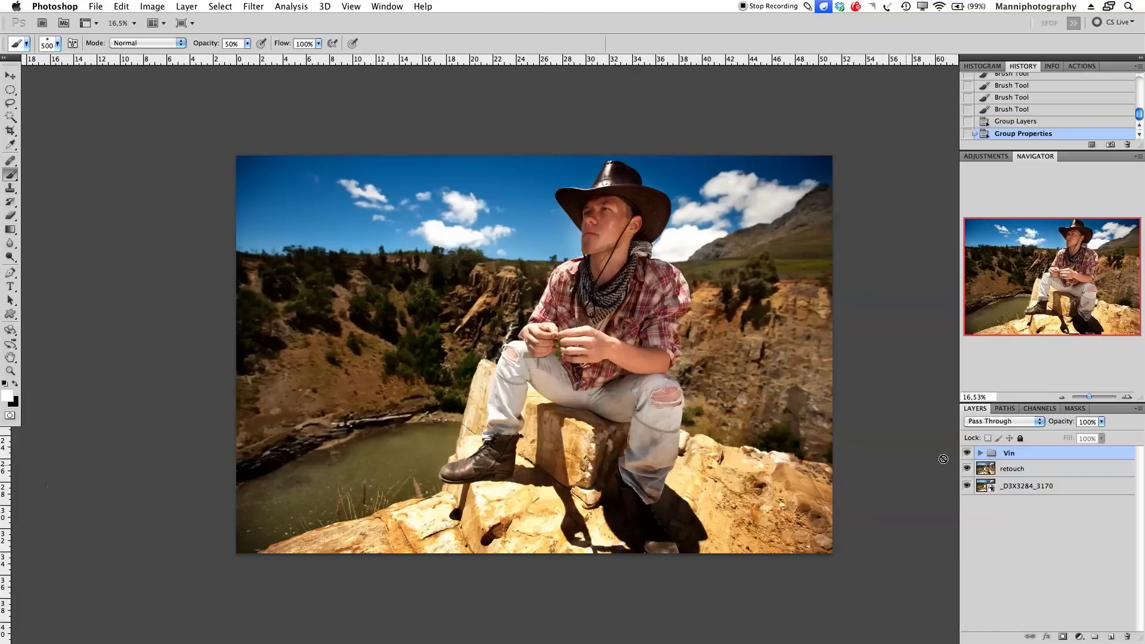
left_click(985, 156)
Add a Hue/Saturation layer at Saturation -10, compare with it hidden, and expand the Vin group
left_click(1025, 217)
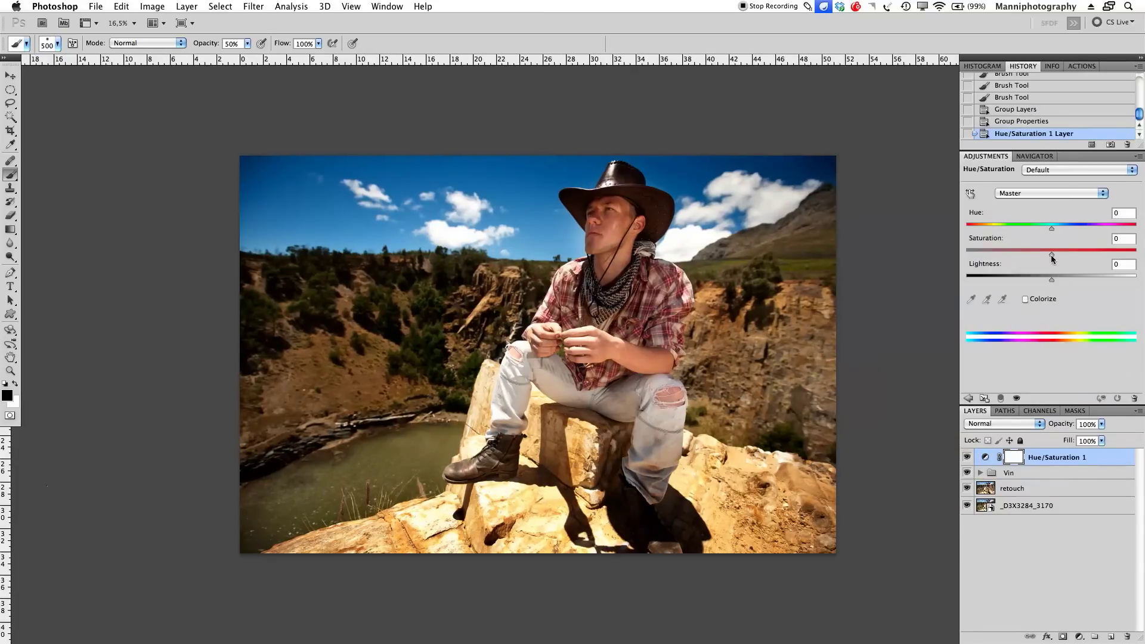
left_click_drag(1043, 258, 1043, 258)
left_click(966, 456)
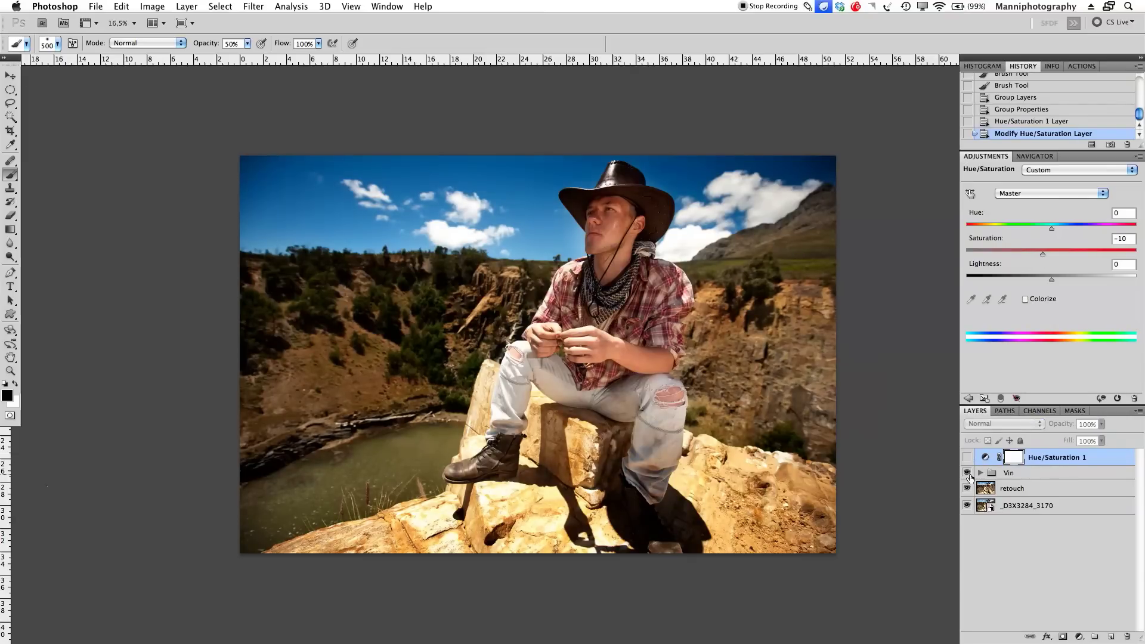
left_click_drag(961, 475, 961, 474)
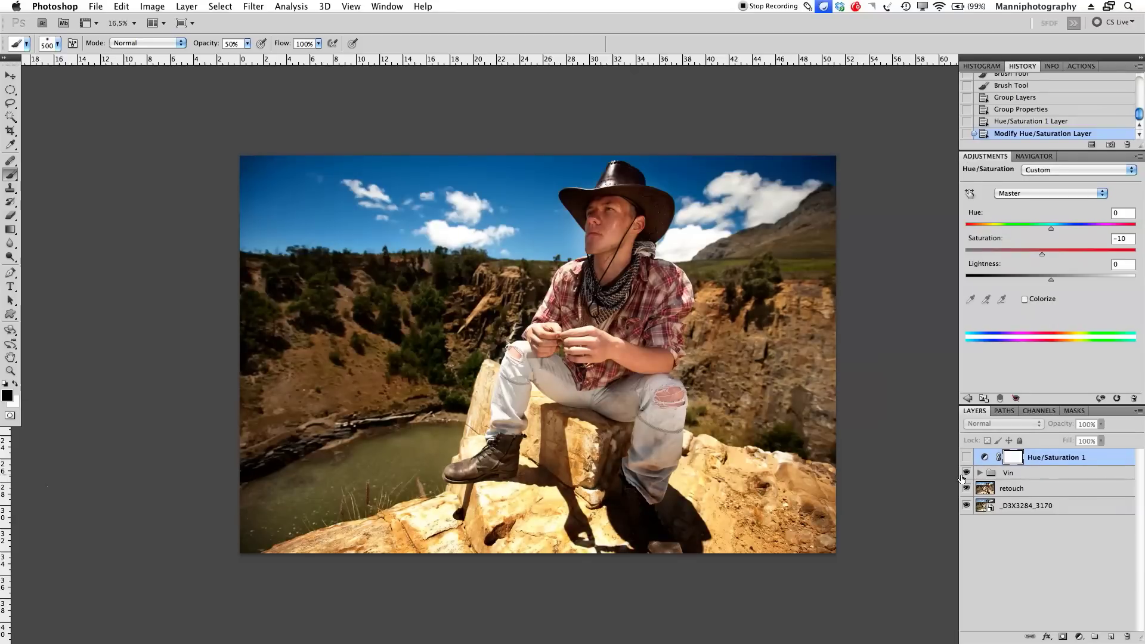
left_click(967, 472)
left_click(967, 473)
left_click(979, 473)
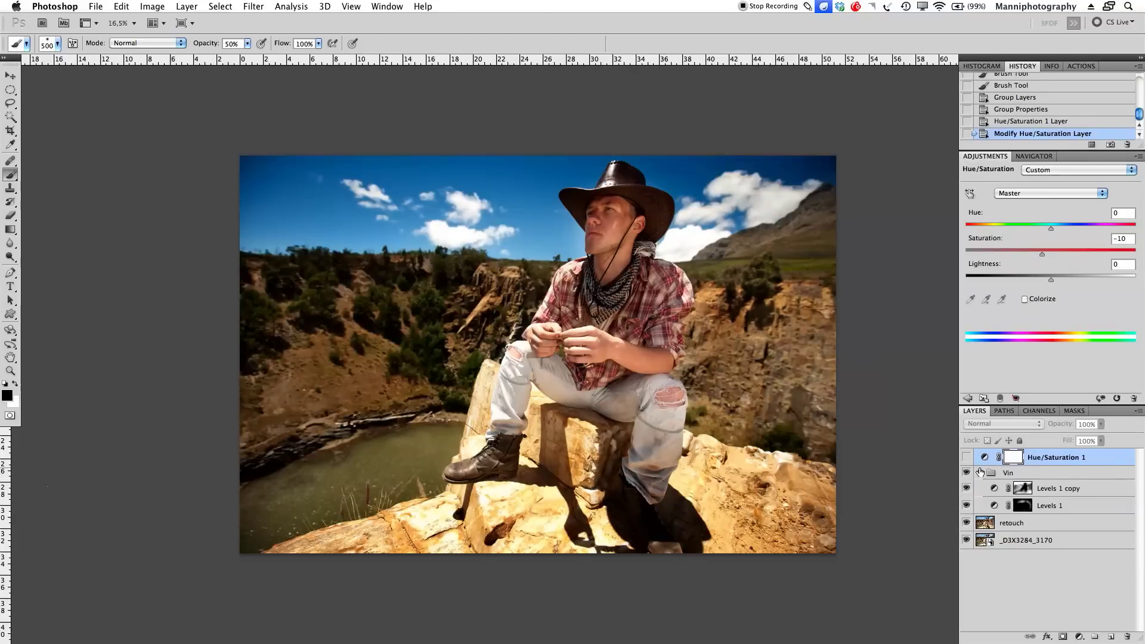
Select Levels 1 copy, nudge its midtone, and zoom into the top-left sky
left_click(1081, 495)
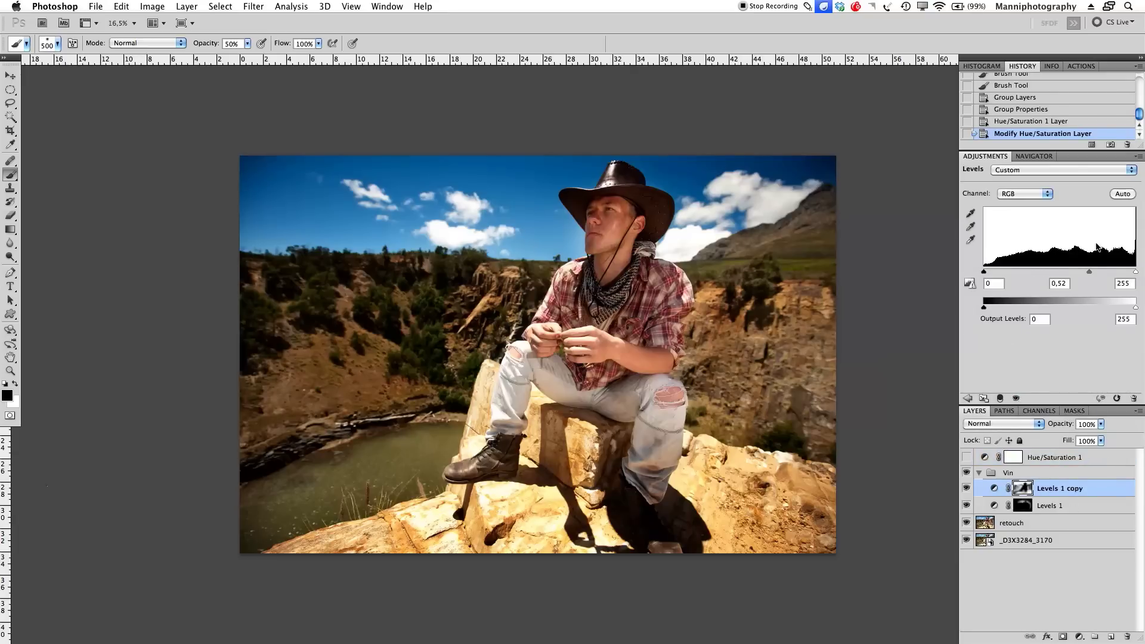
left_click_drag(1089, 272, 1092, 271)
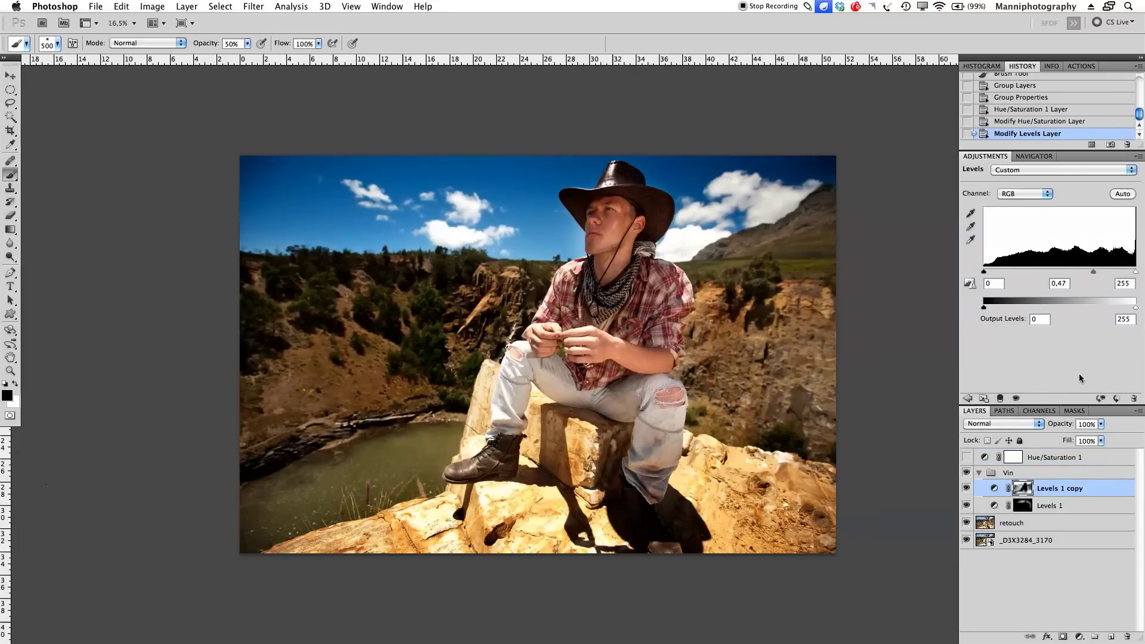
key("z")
left_click_drag(333, 202, 407, 214)
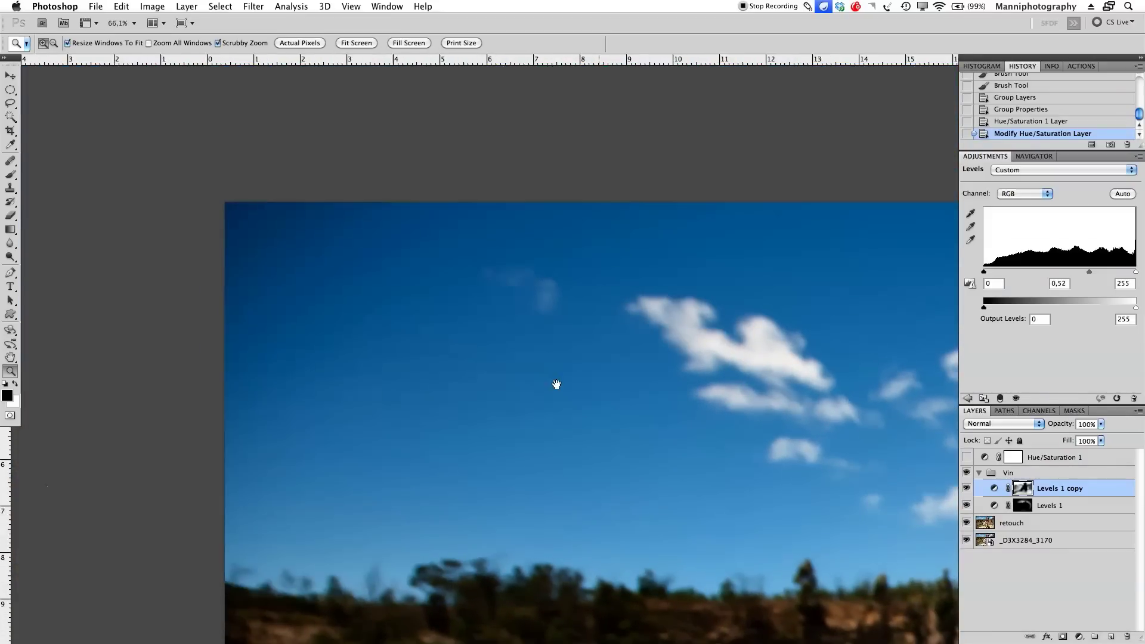
left_click_drag(557, 383, 467, 373)
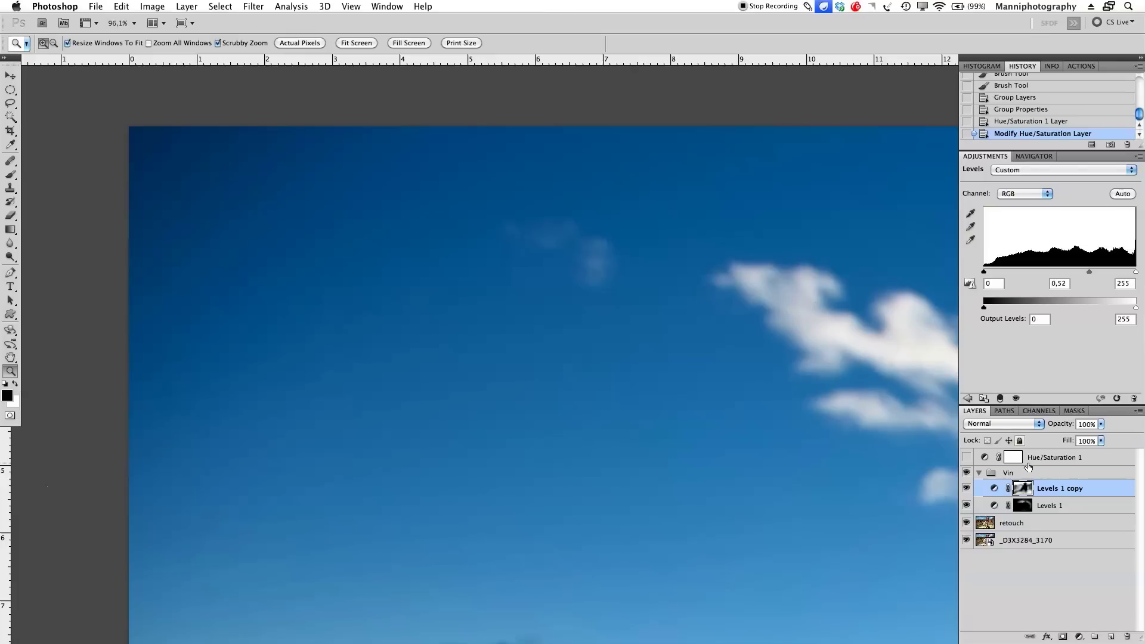
Darken the Levels 1 copy midtone to 0,27 while watching the sky up close
left_click_drag(1090, 271, 1117, 273)
scroll(511, 320, "right", 5)
scroll(511, 319, "down", 3)
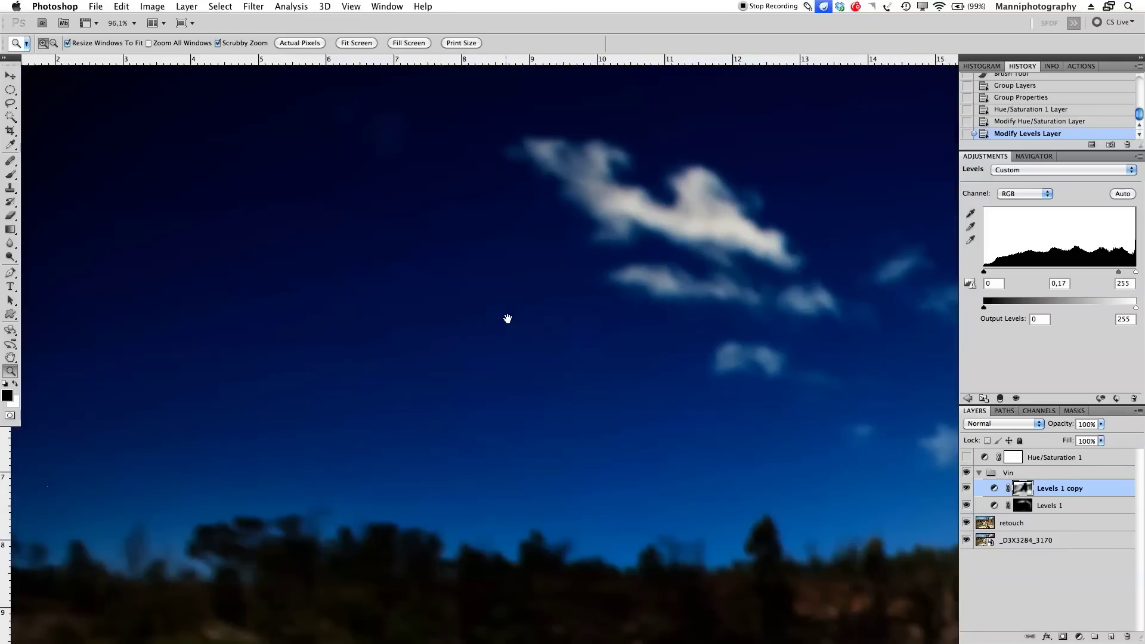
scroll(569, 406, "right", 4)
scroll(569, 407, "down", 2)
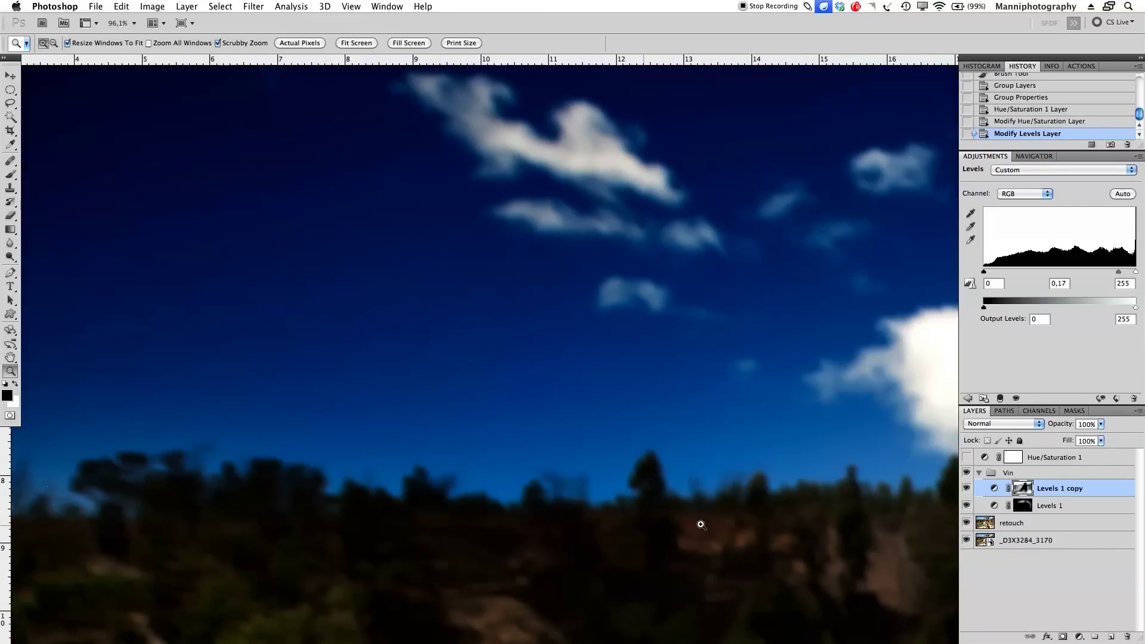
left_click_drag(1118, 273, 1108, 274)
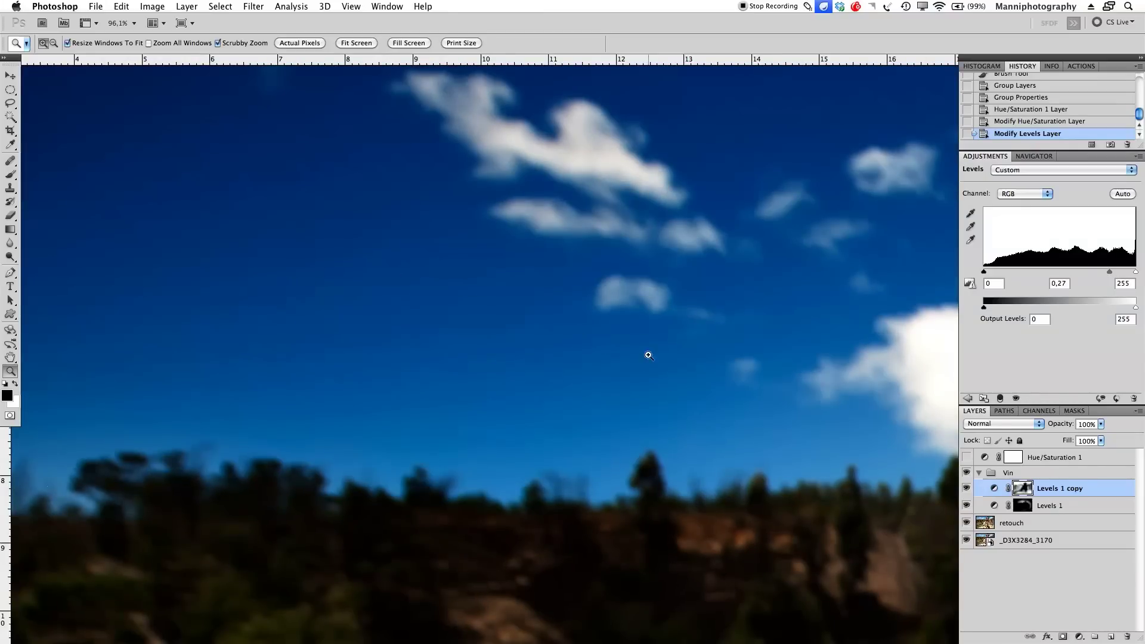
Apply 3% Uniform Add Noise to the image, then fit the whole photo in the window
key("x")
key("x")
left_click(254, 6)
mouse_move(262, 156)
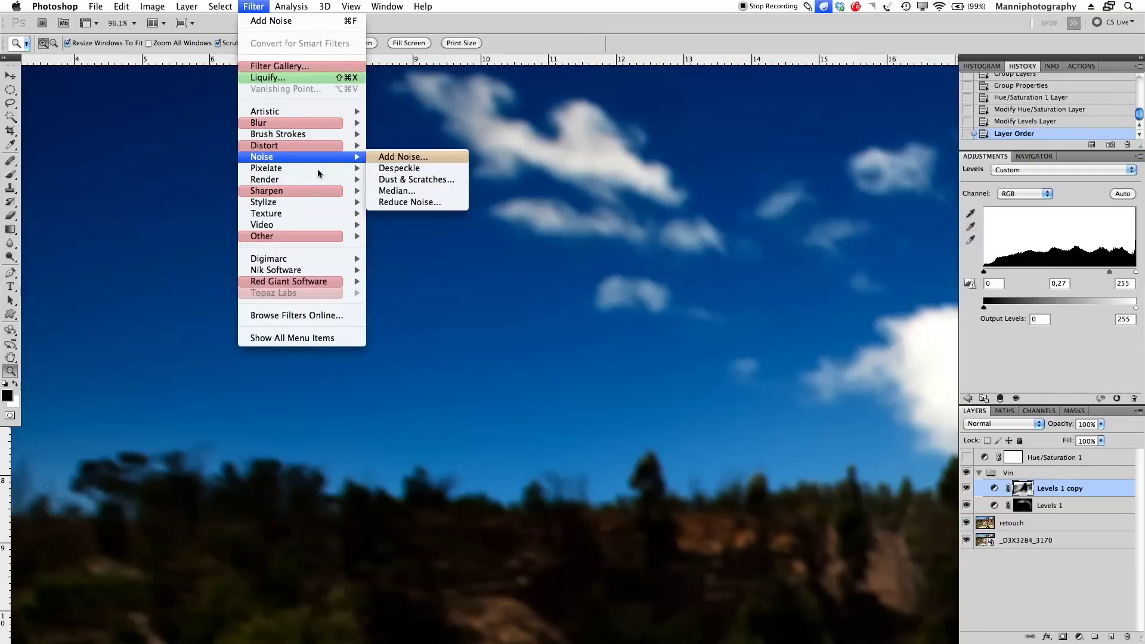
left_click(399, 156)
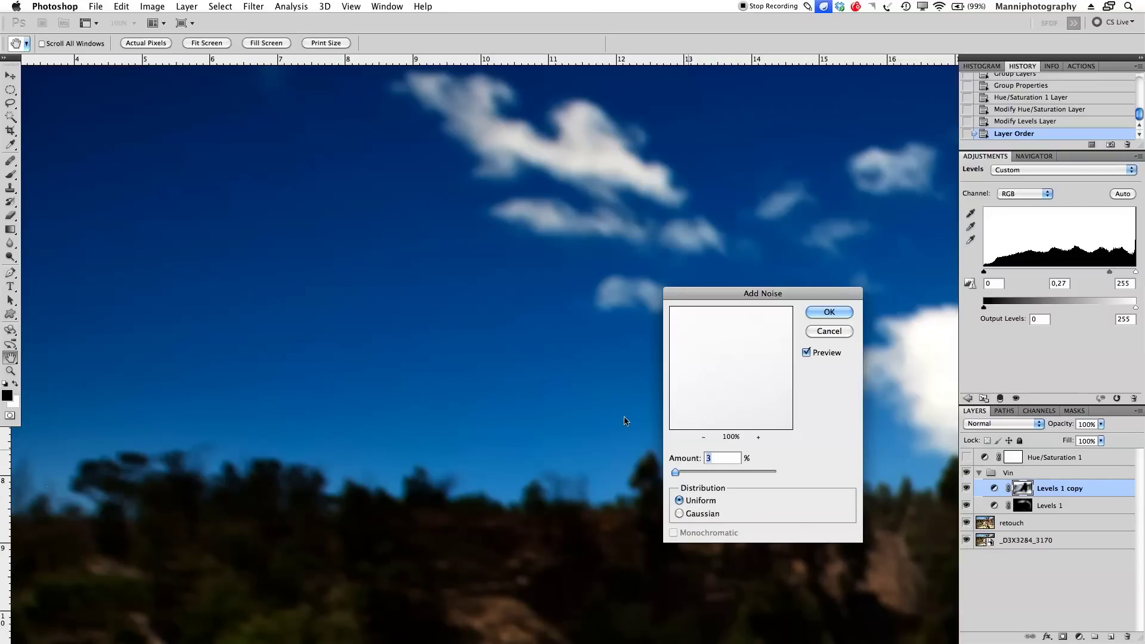
left_click(829, 312)
key("z")
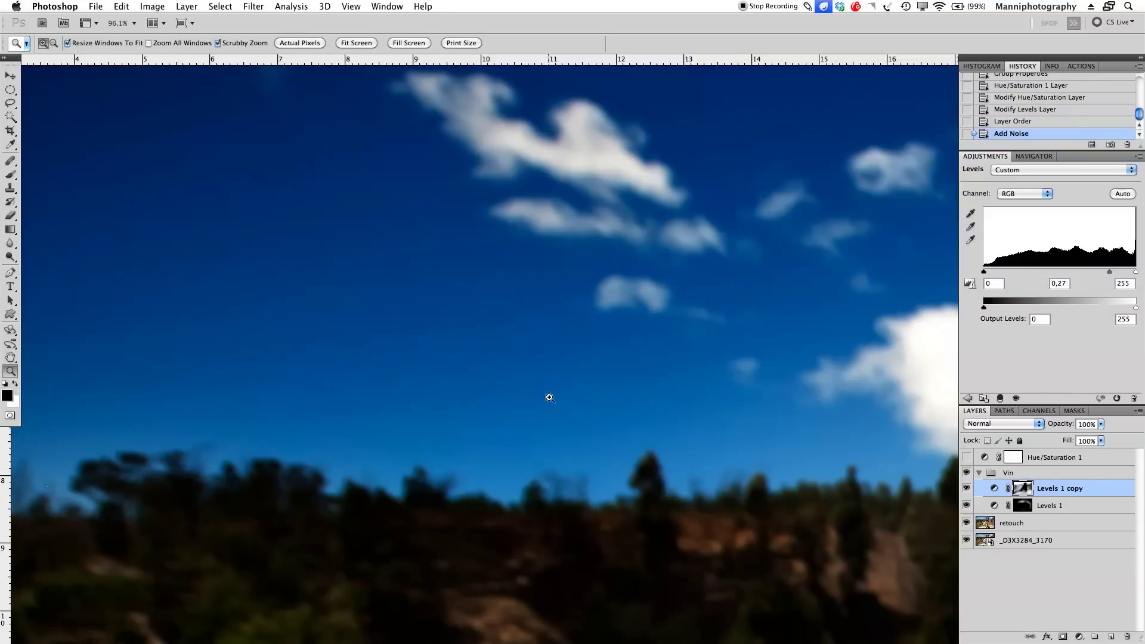
key("super+0")
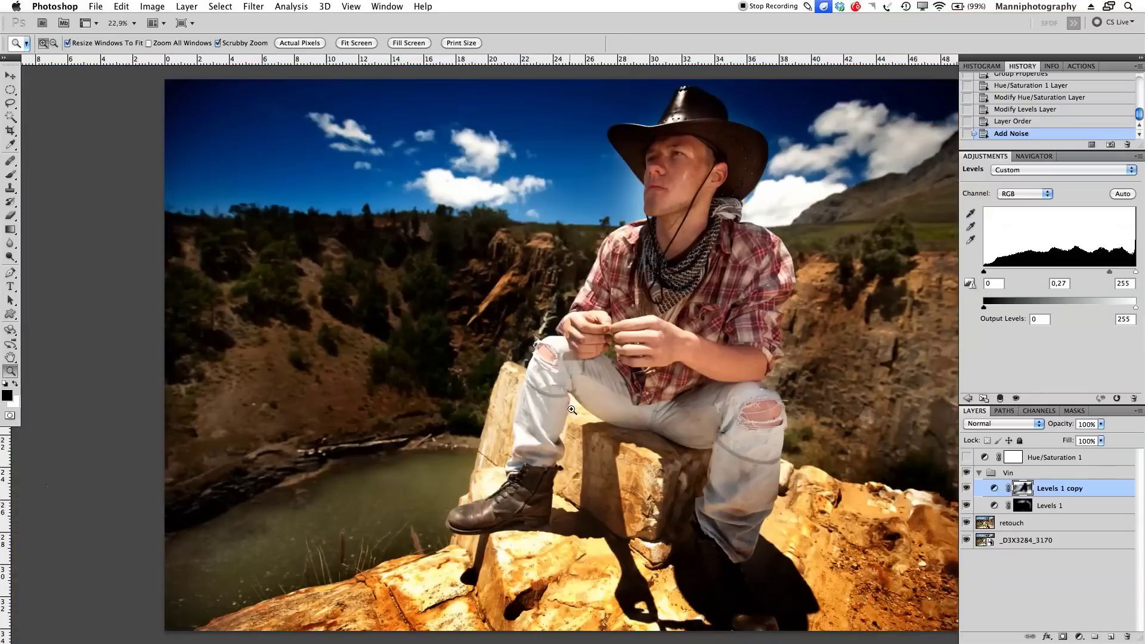